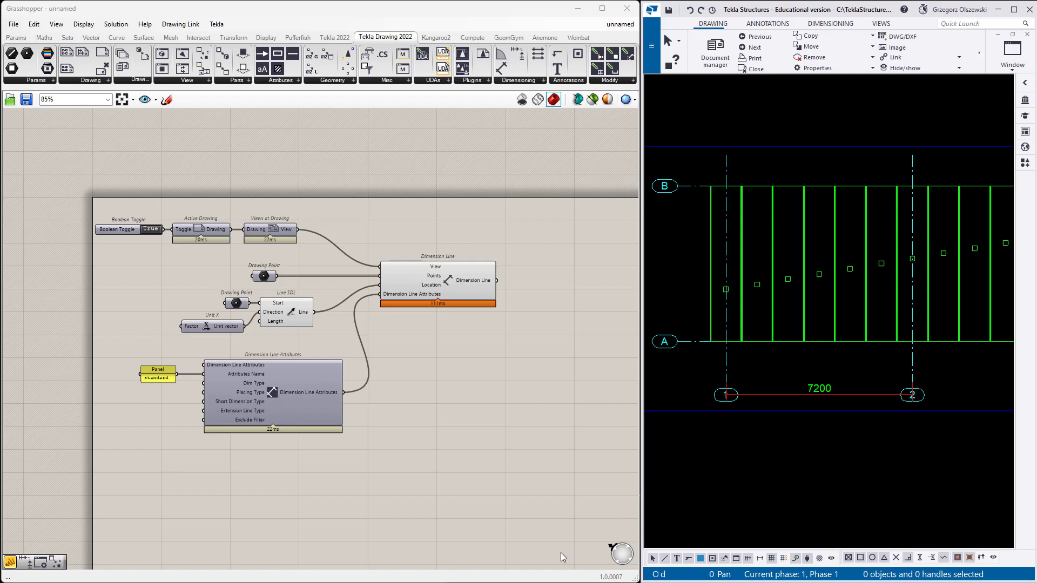
# Add an Objects from View component and wire Views at Drawing into it
pyautogui.scroll(5, 452, 251)
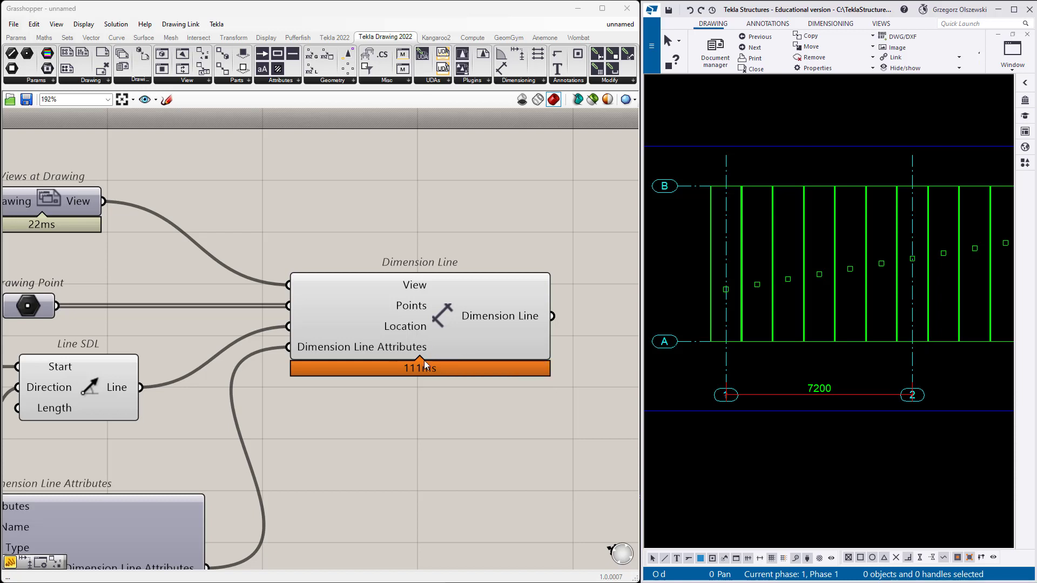
pyautogui.scroll(-5, 436, 326)
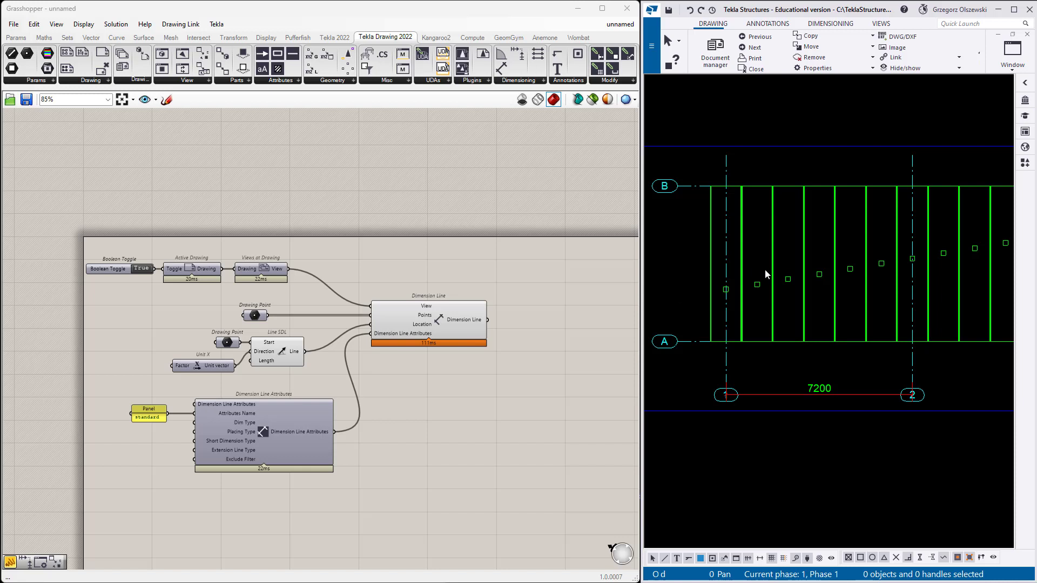
pyautogui.scroll(-3, 718, 362)
pyautogui.scroll(1, 945, 390)
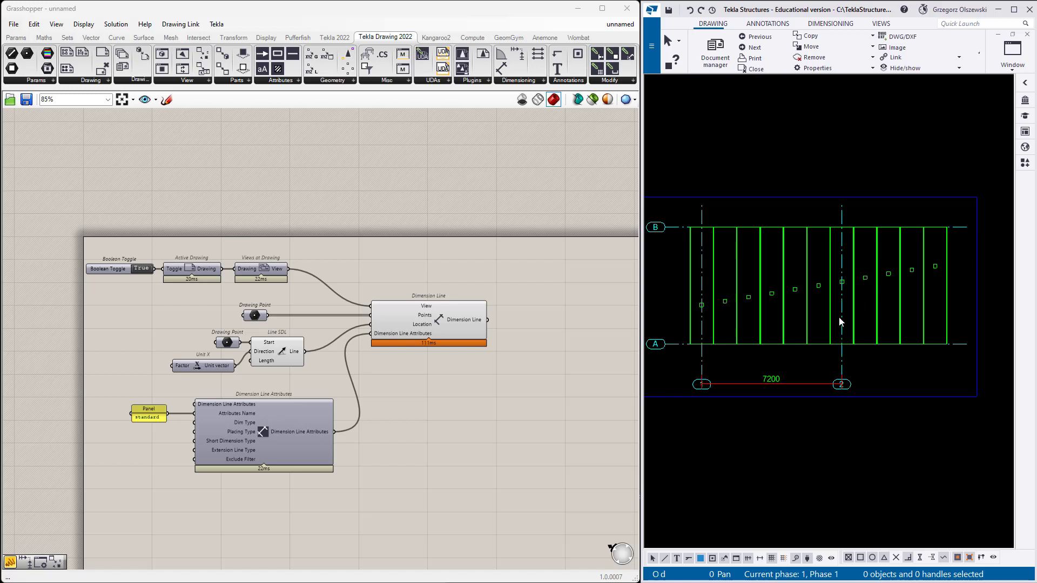
pyautogui.scroll(3, 314, 263)
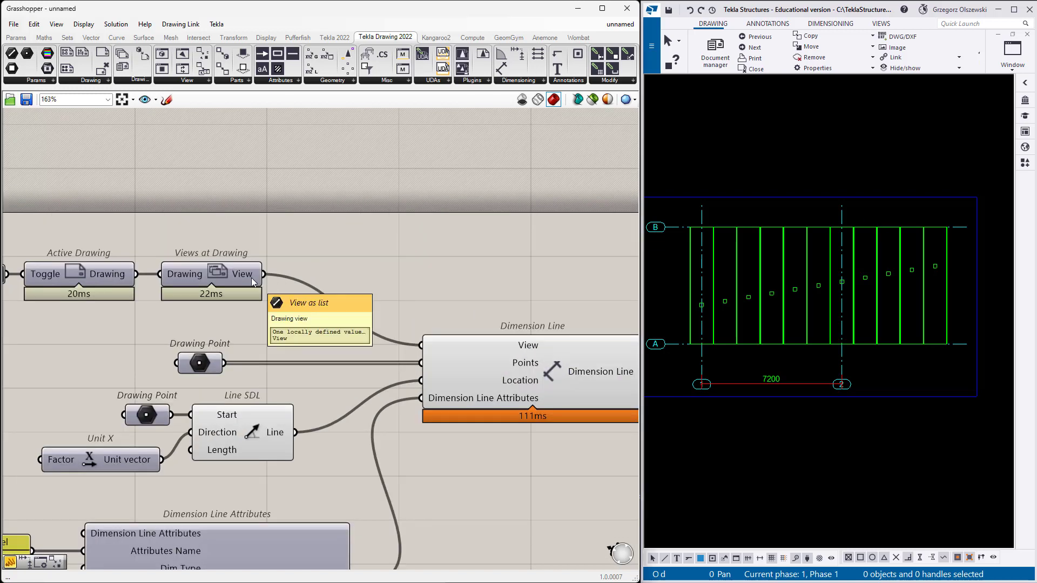
pyautogui.click(196, 81)
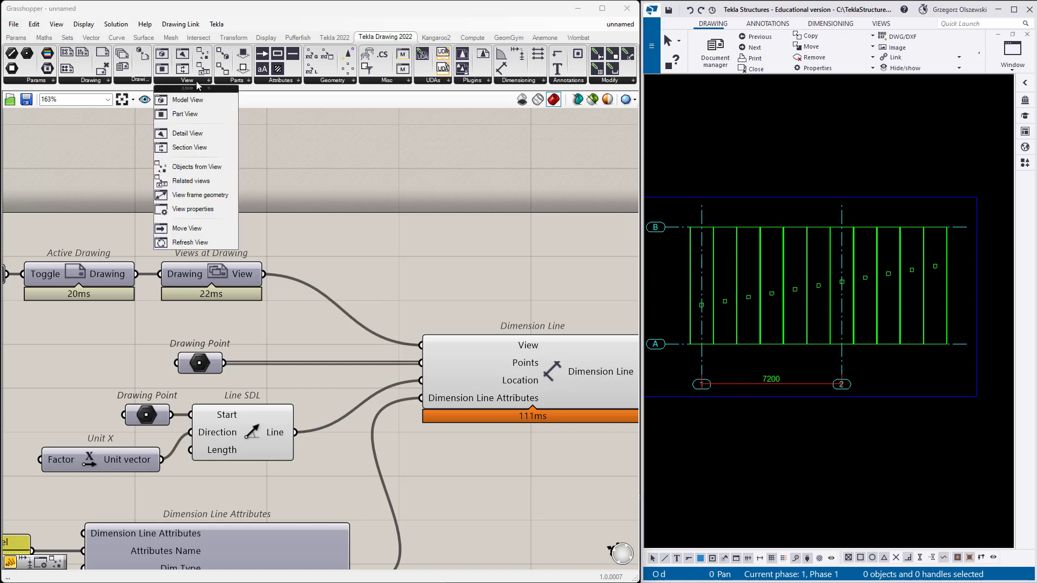
pyautogui.click(224, 169)
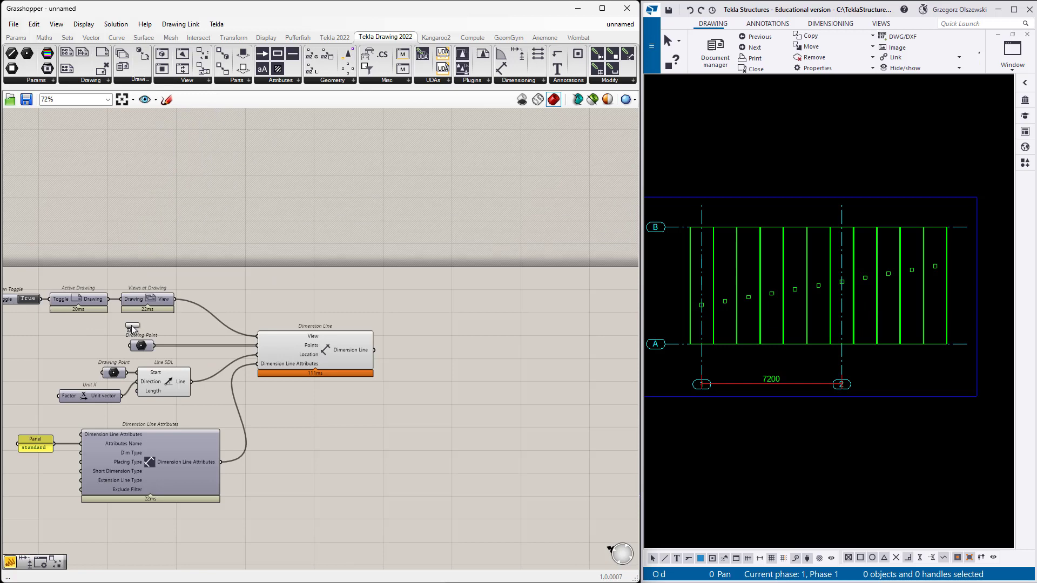
pyautogui.click(375, 294)
pyautogui.scroll(-1, 132, 306)
pyautogui.moveTo(101, 295); pyautogui.dragTo(452, 277)
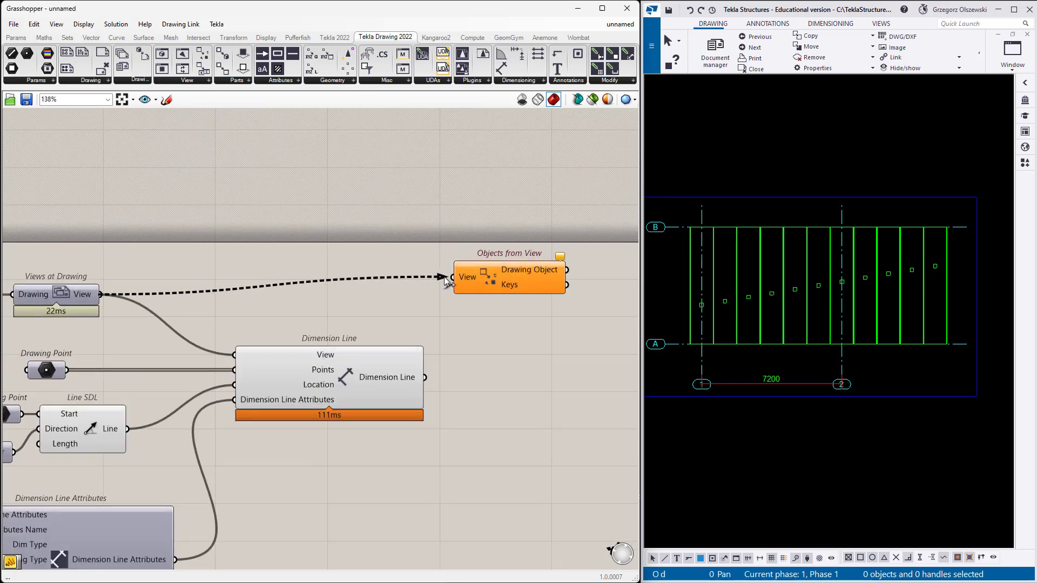
# Attach a Panel to the Keys output of Objects from View
pyautogui.moveTo(621, 339); pyautogui.dragTo(351, 331, button='right')
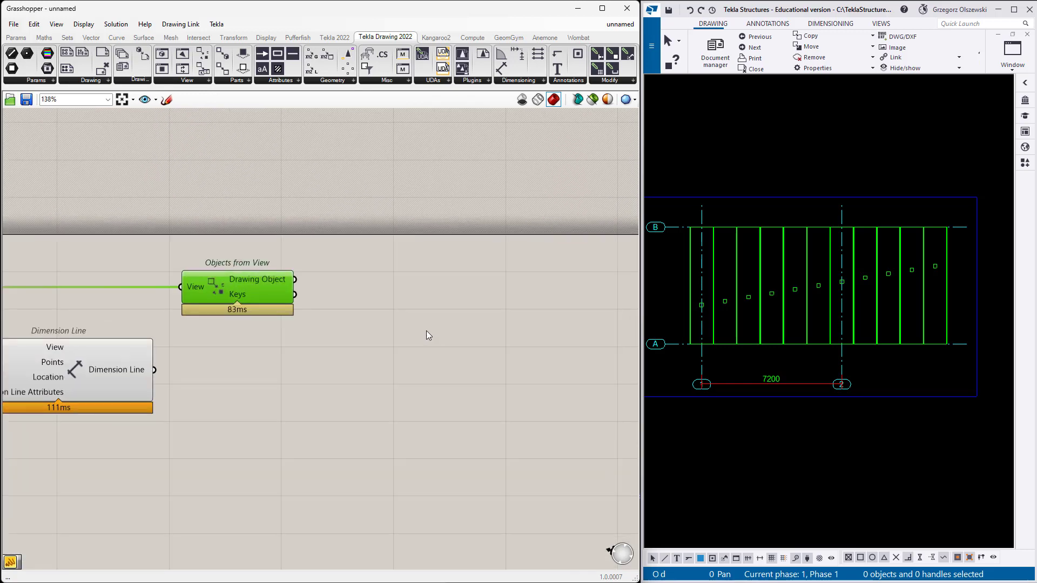
pyautogui.click(355, 303)
pyautogui.doubleClick(354, 303)
pyautogui.write('panel')
pyautogui.press('Return')
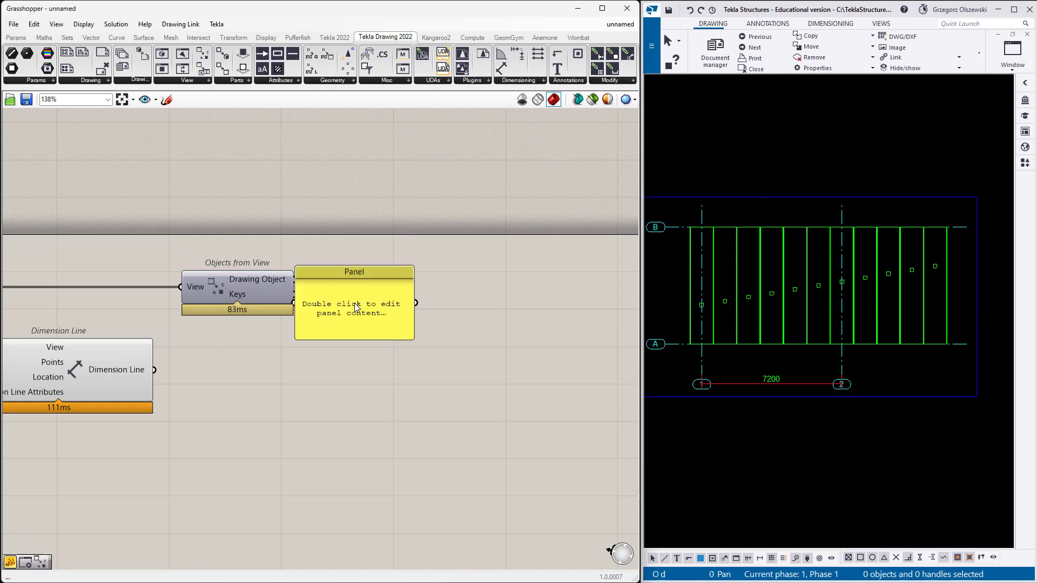
pyautogui.moveTo(370, 324); pyautogui.dragTo(396, 410)
pyautogui.moveTo(296, 295); pyautogui.dragTo(371, 402)
# Attach a second Panel to the Drawing Object output and arrange both panels
pyautogui.doubleClick(374, 277)
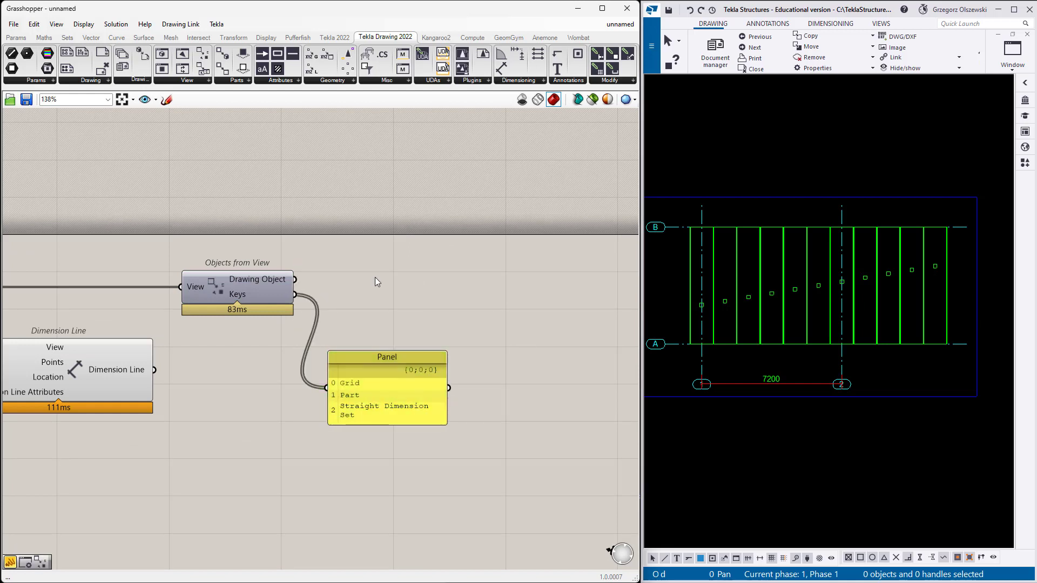
pyautogui.write('panel')
pyautogui.press('Return')
pyautogui.moveTo(374, 277); pyautogui.dragTo(418, 233)
pyautogui.moveTo(295, 279)
pyautogui.mouseDown()
pyautogui.moveTo(378, 225)
pyautogui.moveTo(357, 233)
pyautogui.mouseUp()
pyautogui.moveTo(374, 248); pyautogui.dragTo(345, 247)
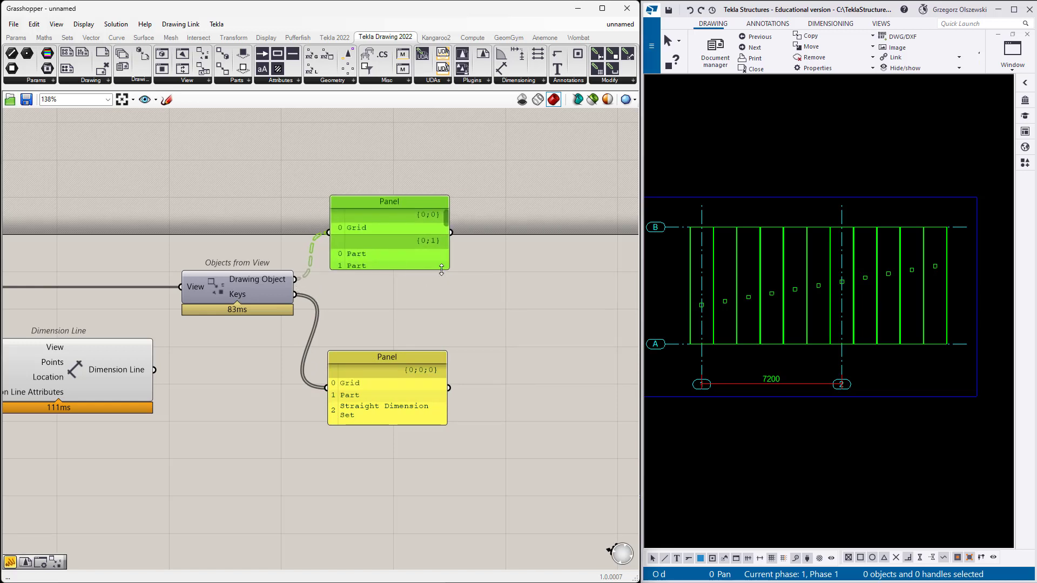
pyautogui.moveTo(443, 270); pyautogui.dragTo(477, 274)
pyautogui.moveTo(393, 386); pyautogui.dragTo(402, 390)
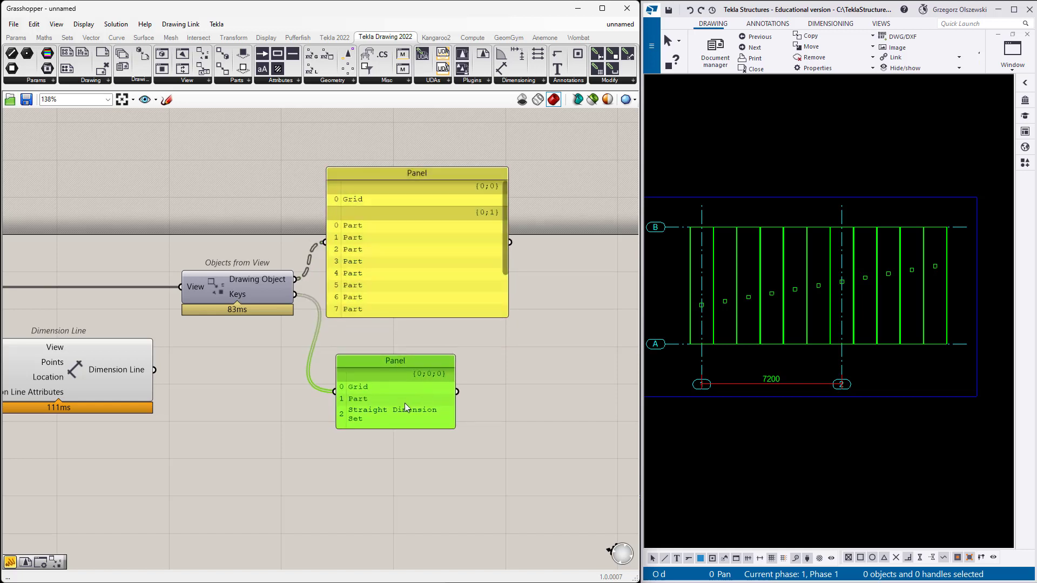
# Widen the Keys panel to fit 'Straight Dimension Set' and shift the Drawing Object panel right
pyautogui.moveTo(454, 428); pyautogui.dragTo(529, 426)
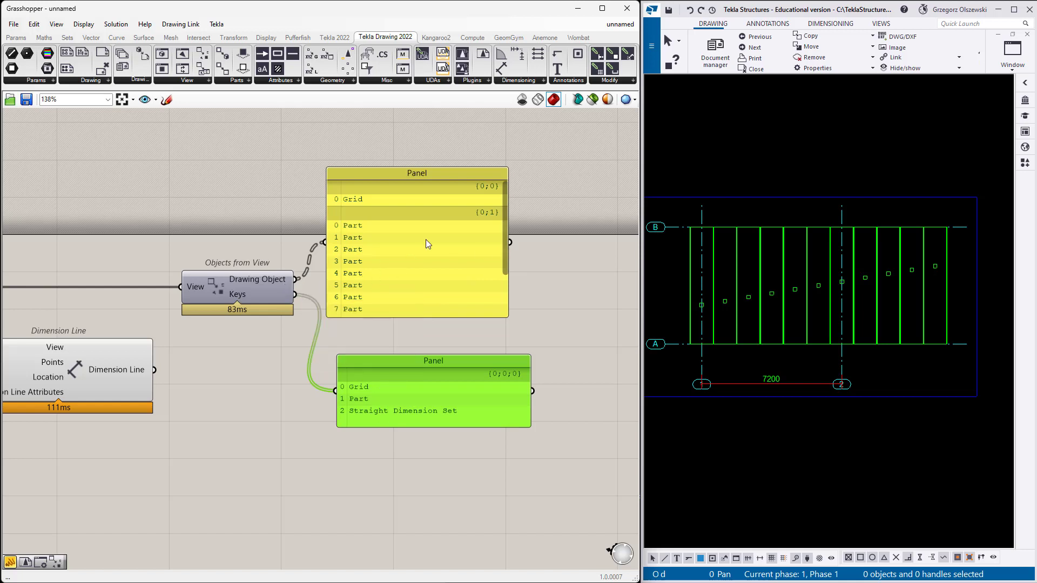
pyautogui.moveTo(504, 226)
pyautogui.mouseDown()
pyautogui.moveTo(501, 289)
pyautogui.moveTo(498, 216)
pyautogui.mouseUp()
pyautogui.moveTo(449, 280); pyautogui.dragTo(460, 277)
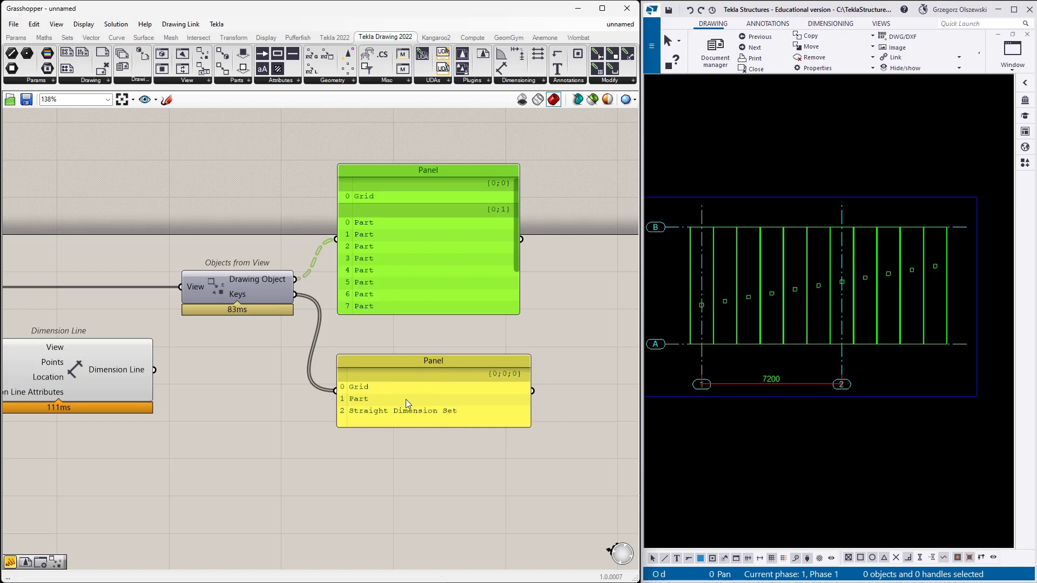
# Add a Member Index component with the Keys list feeding its Set input
pyautogui.moveTo(406, 397); pyautogui.dragTo(407, 376)
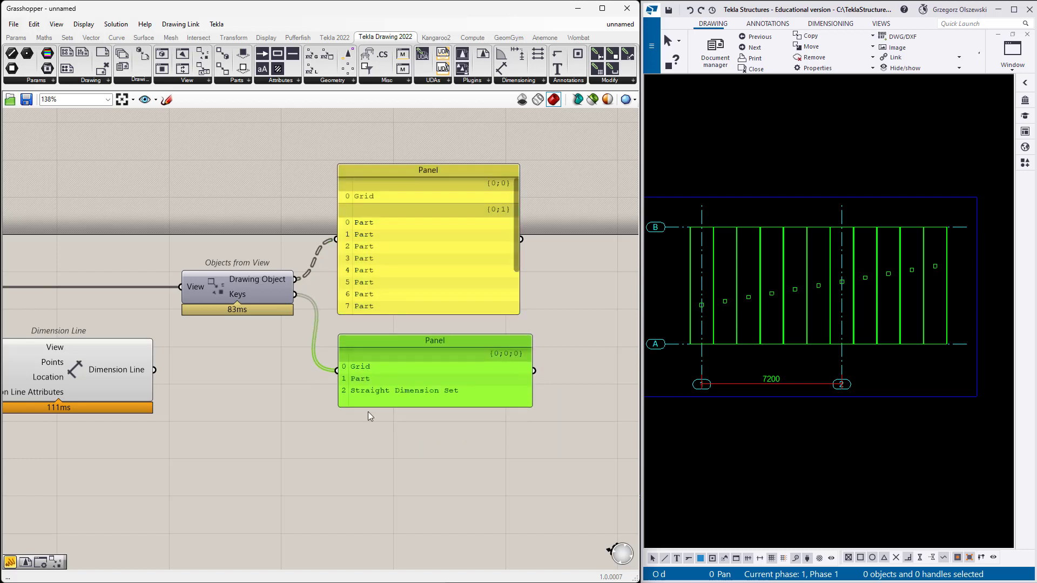
pyautogui.click(312, 439)
pyautogui.doubleClick(313, 439)
pyautogui.write('member')
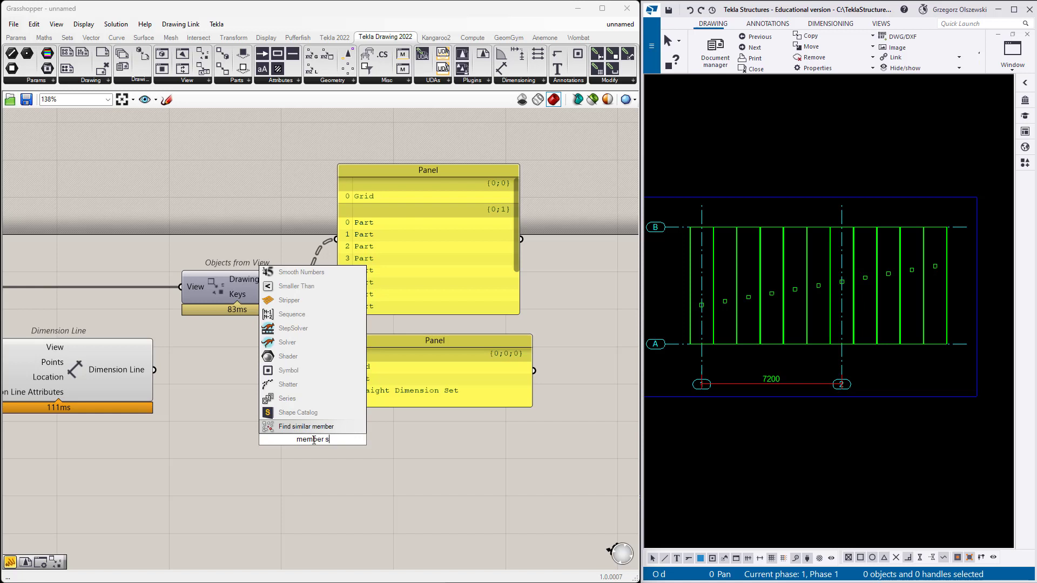
pyautogui.write(' i')
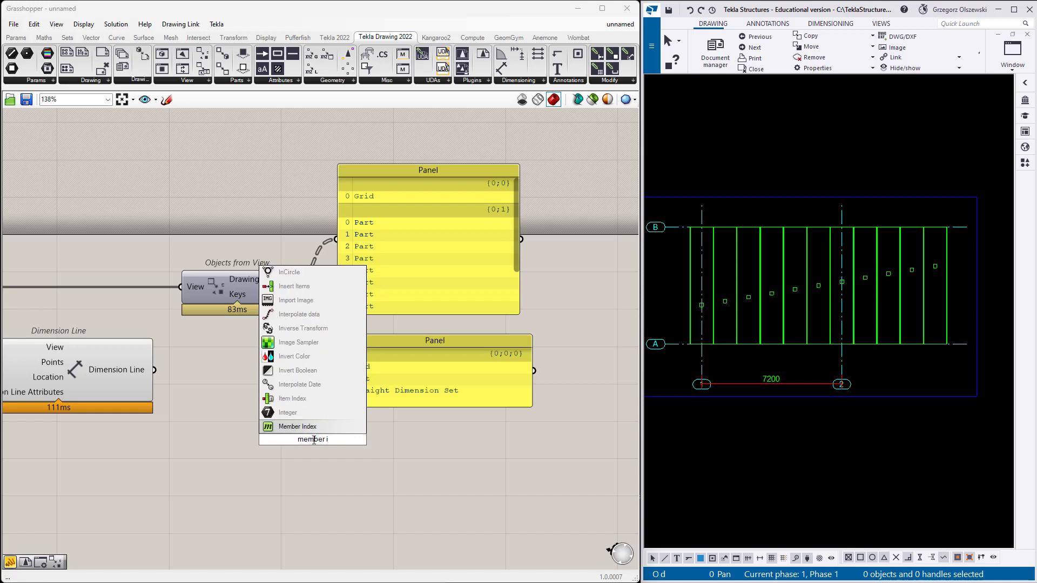
pyautogui.press('Return')
pyautogui.moveTo(295, 295); pyautogui.dragTo(316, 446)
# Add a panel with the text 'Part' and wire it into Member Index's Member input
pyautogui.doubleClick(262, 467)
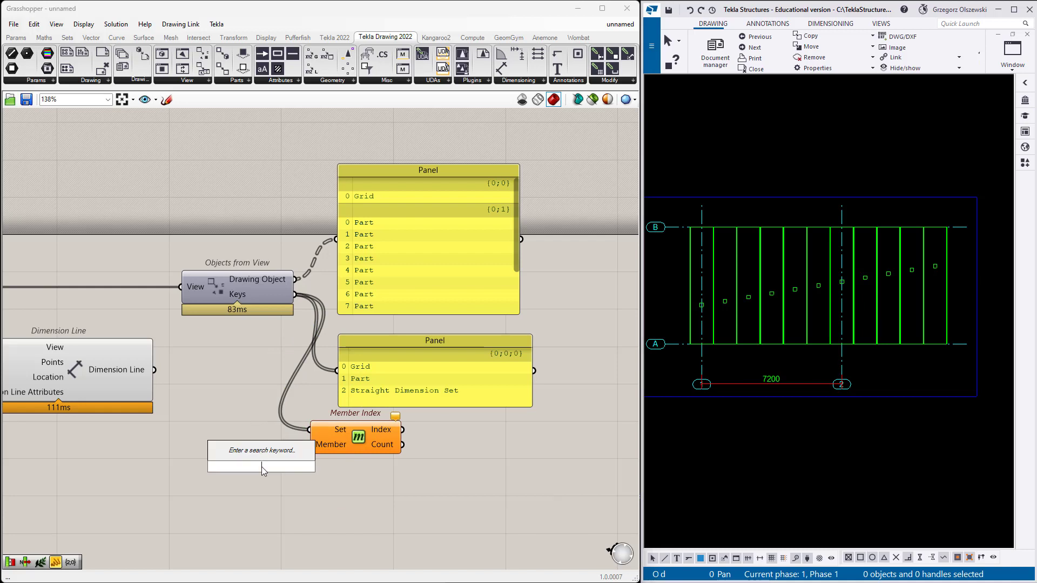
pyautogui.write('Panel')
pyautogui.write('art')
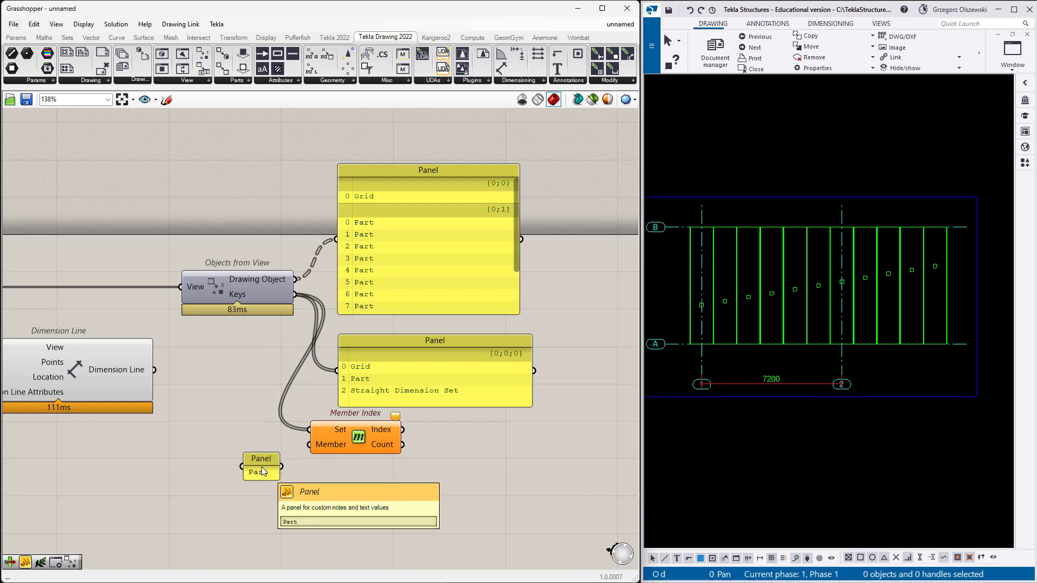
pyautogui.press('Return')
pyautogui.moveTo(283, 467); pyautogui.dragTo(309, 444)
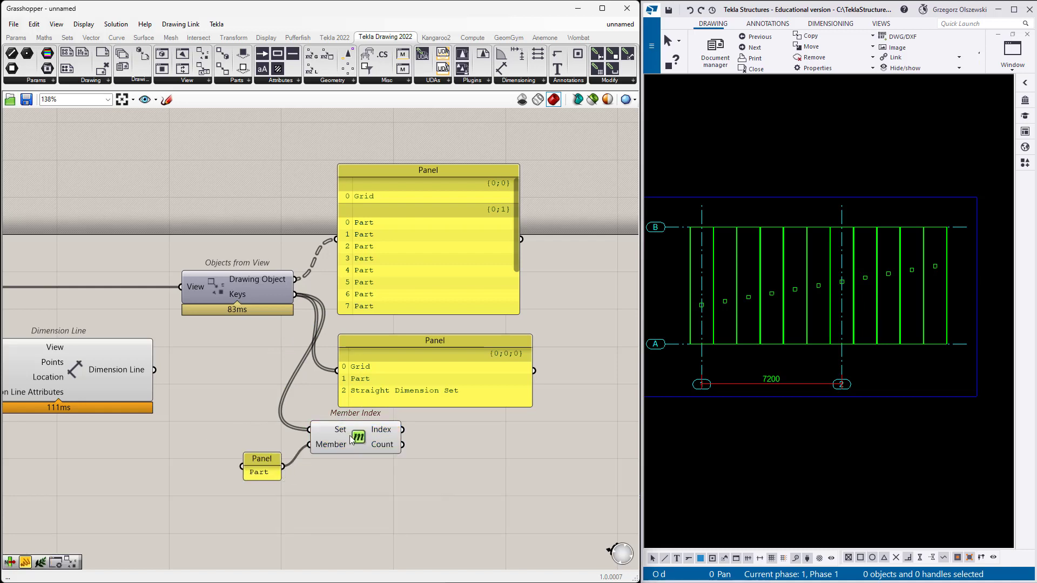
pyautogui.scroll(-2, 345, 440)
pyautogui.scroll(5, 394, 444)
# Show the Index output (1) in a new panel and tidy the keys panel beside it
pyautogui.doubleClick(476, 420)
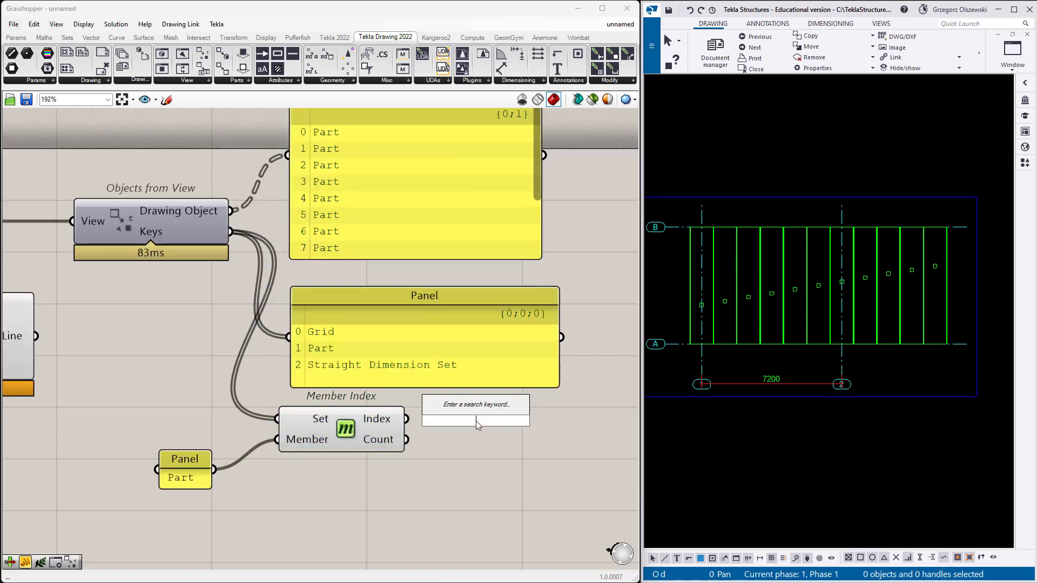
pyautogui.write('Panel')
pyautogui.press('Return')
pyautogui.moveTo(549, 423); pyautogui.dragTo(581, 422)
pyautogui.moveTo(407, 421); pyautogui.dragTo(500, 422)
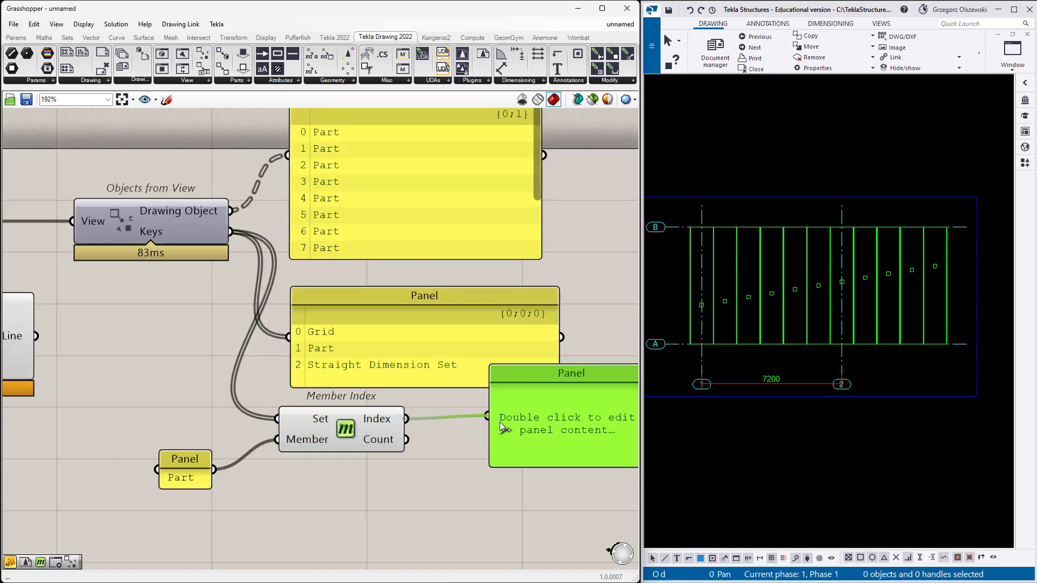
pyautogui.scroll(-2, 416, 446)
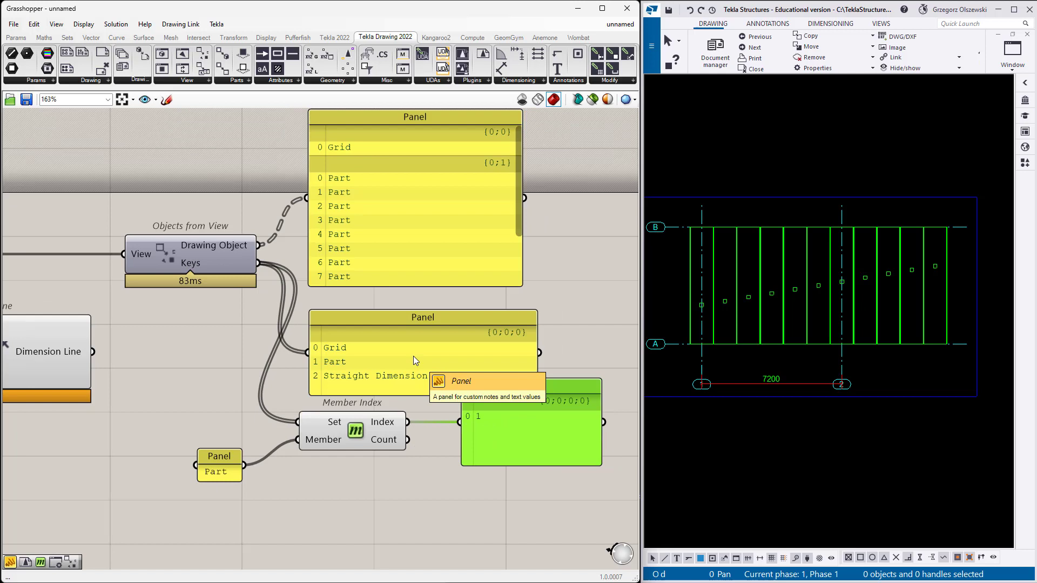
pyautogui.moveTo(413, 355); pyautogui.dragTo(439, 335)
pyautogui.scroll(-1, 320, 353)
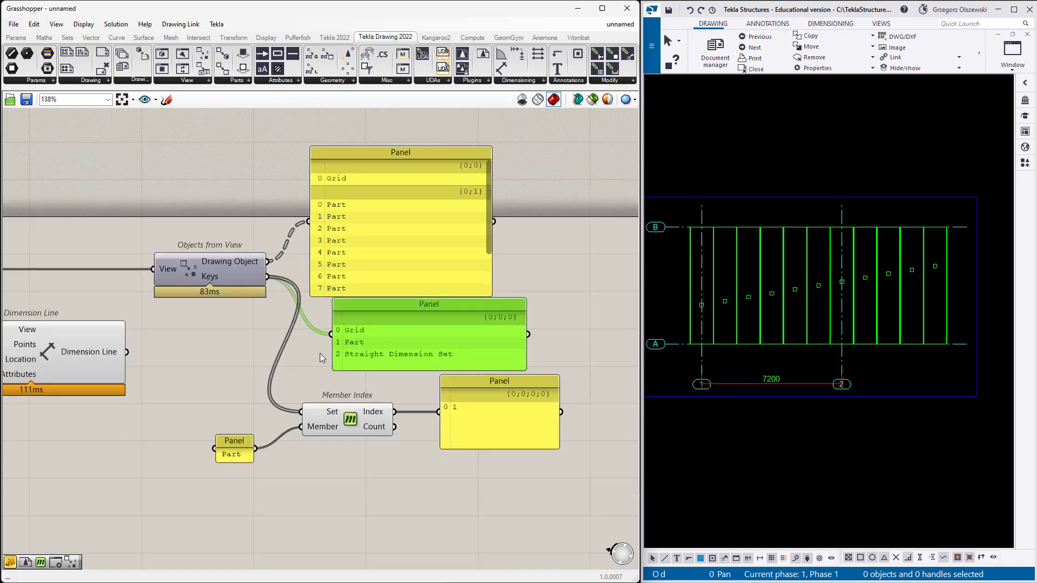
# Box-select the Drawing Object and Keys panels and shift them up-right, away from the wires
pyautogui.moveTo(447, 247); pyautogui.dragTo(471, 242)
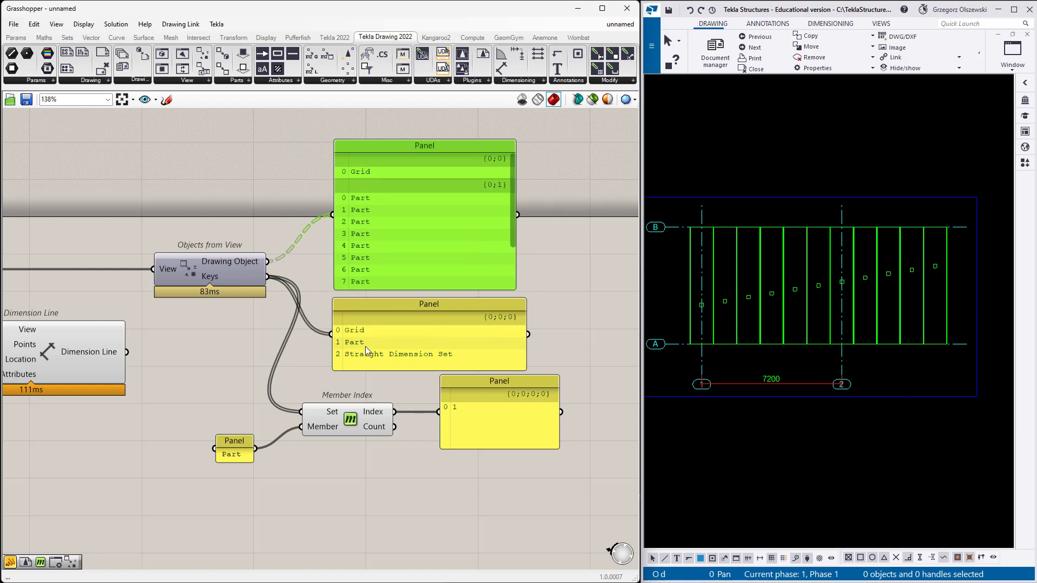
pyautogui.scroll(-1, 365, 346)
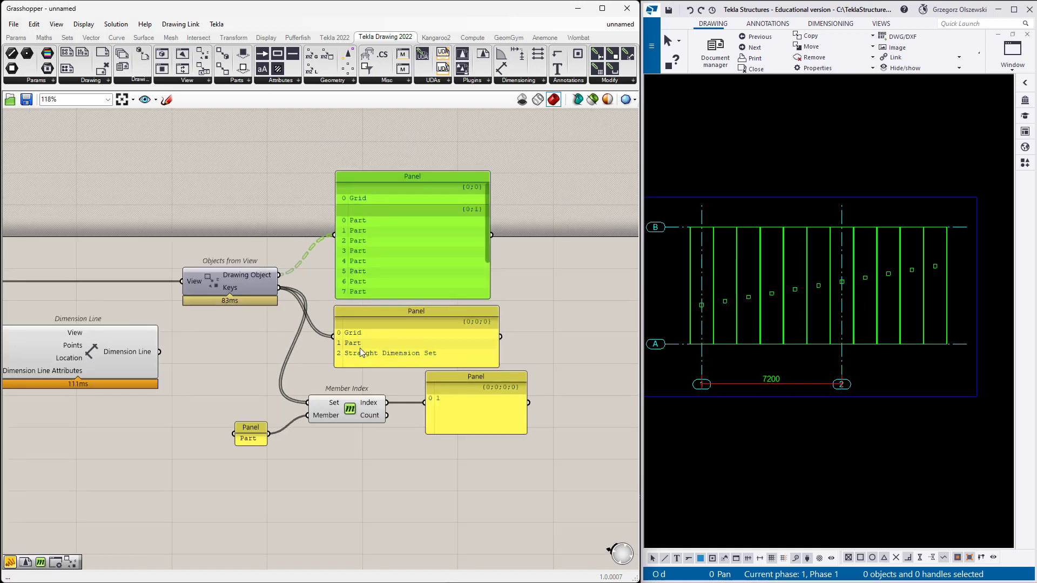
pyautogui.moveTo(551, 337); pyautogui.dragTo(493, 227)
pyautogui.click(368, 351)
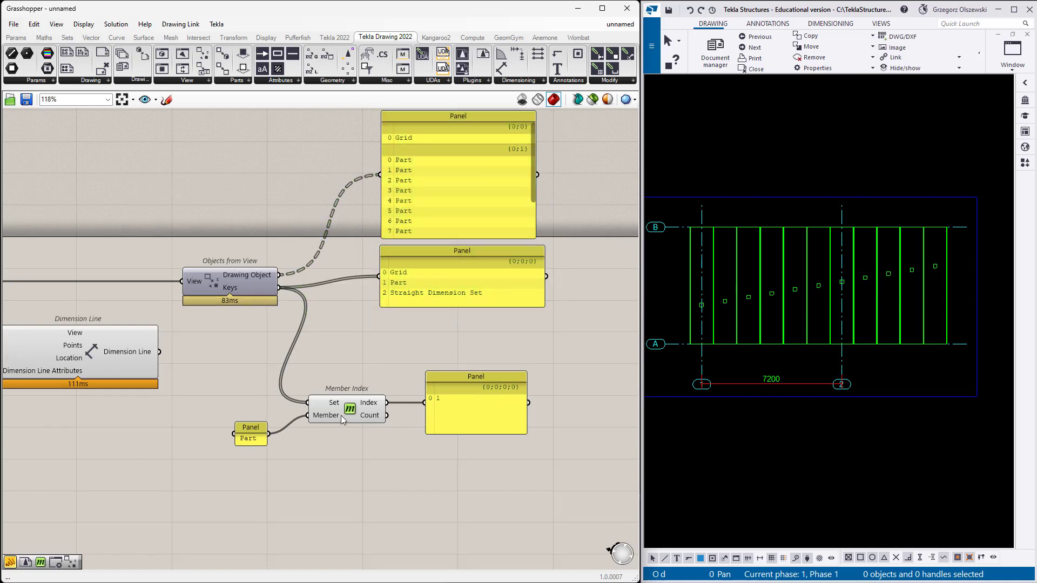
pyautogui.scroll(2, 435, 412)
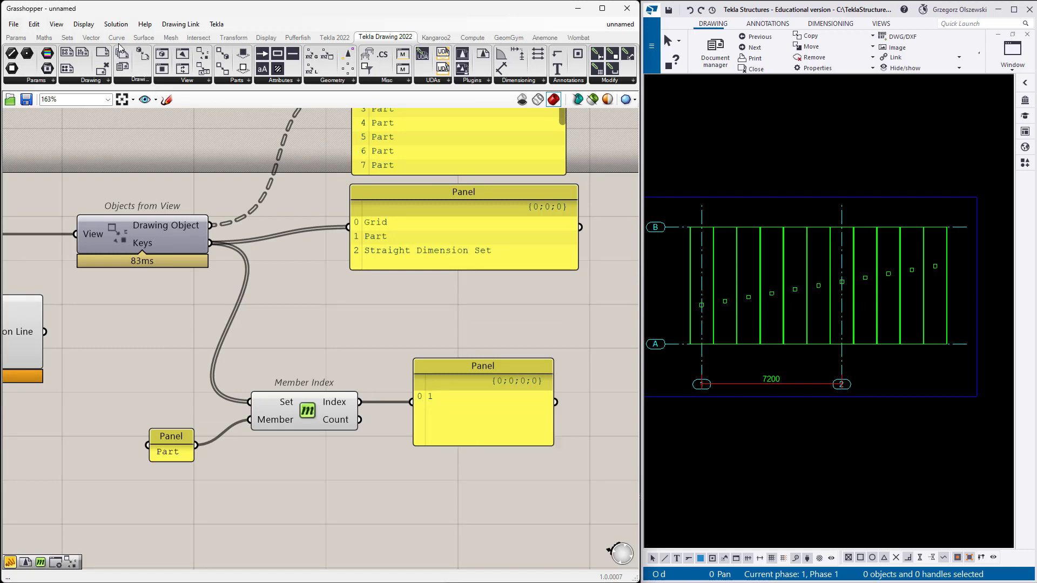
# Add a Tree Branch component from Sets > Tree with Drawing Object feeding its Tree input
pyautogui.click(95, 38)
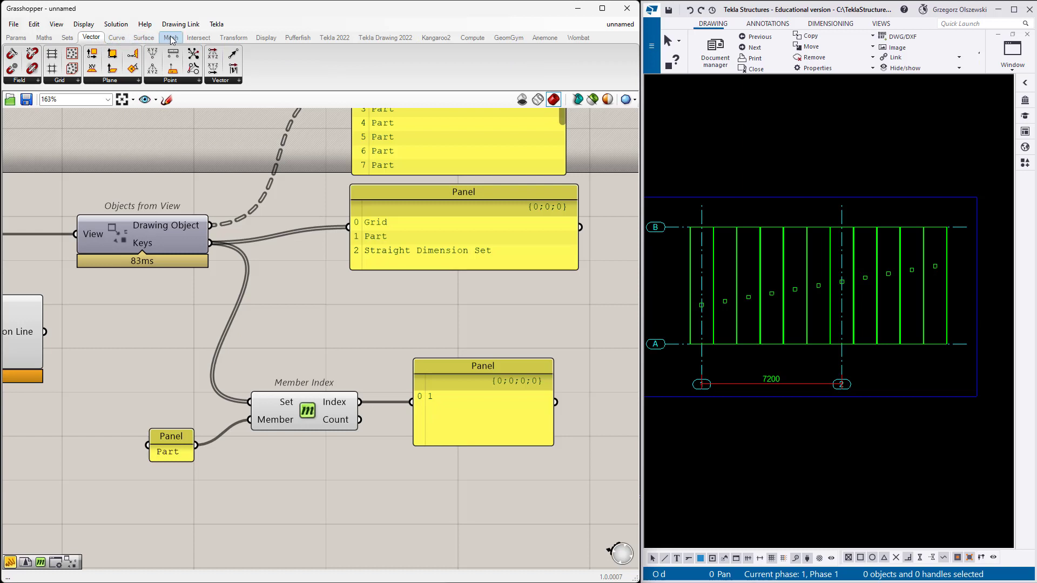
pyautogui.click(67, 38)
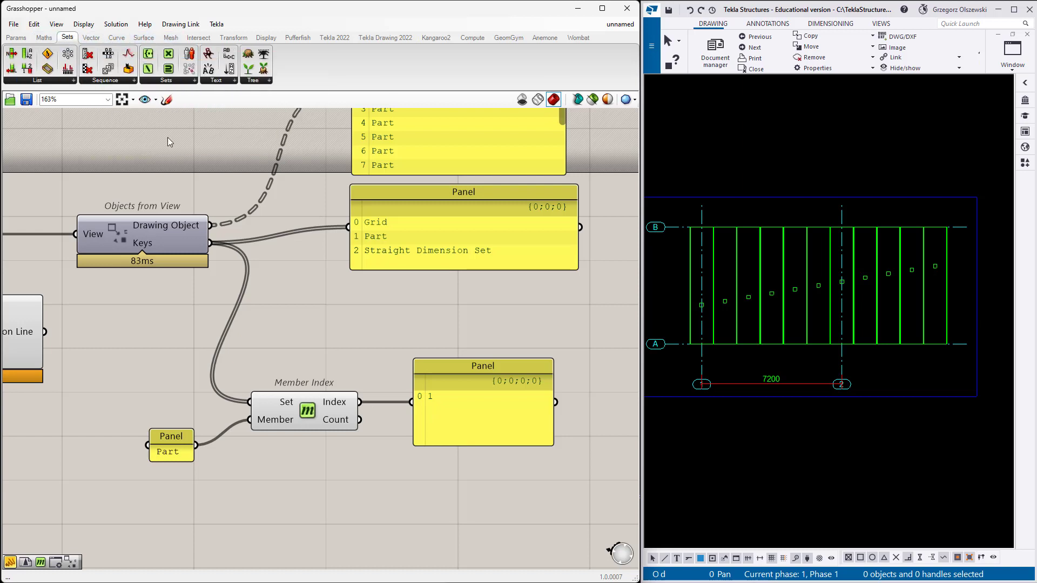
pyautogui.click(255, 81)
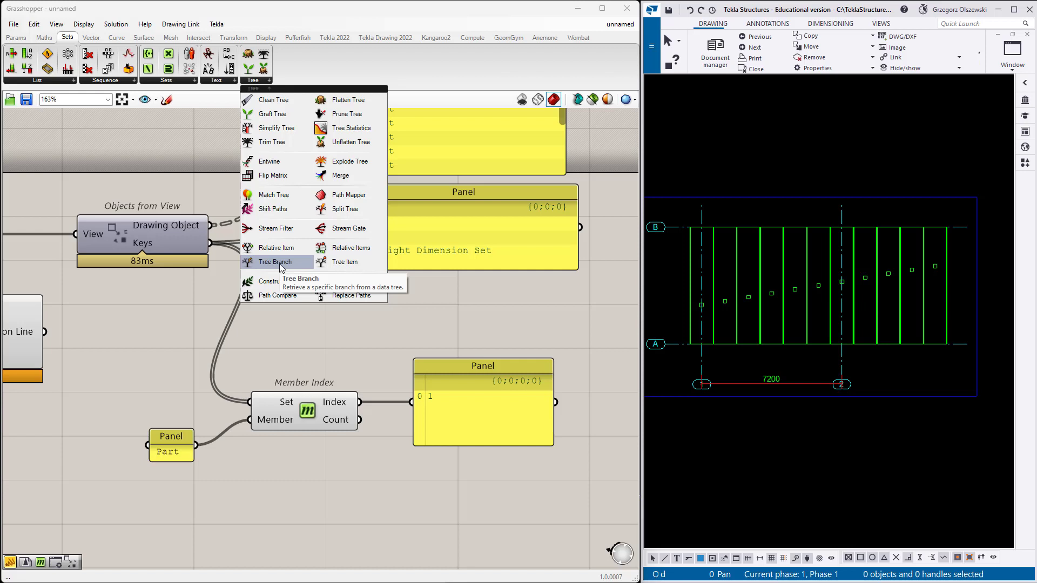
pyautogui.moveTo(275, 262); pyautogui.dragTo(485, 326)
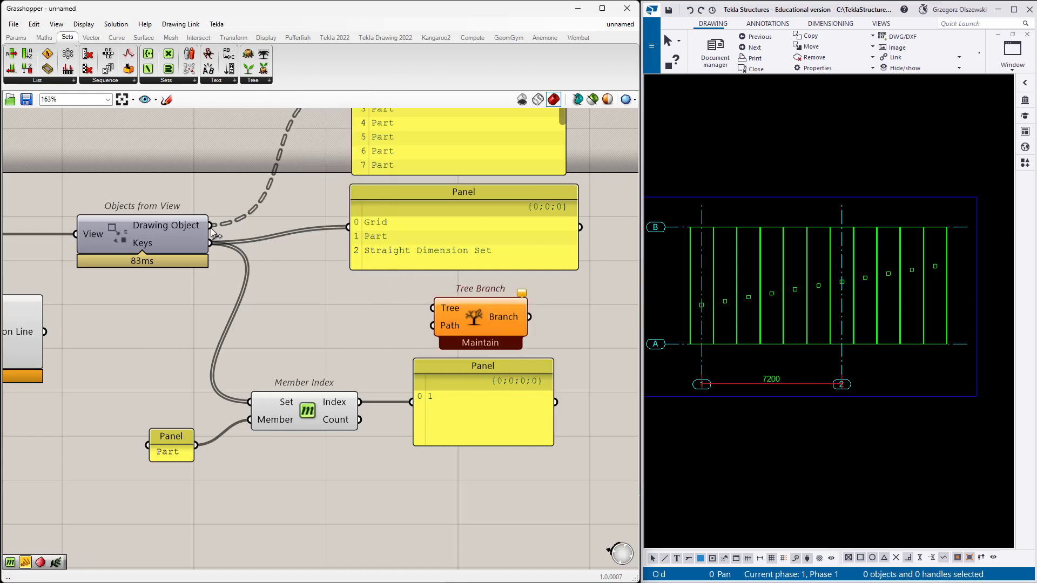
pyautogui.moveTo(210, 226)
pyautogui.mouseDown()
pyautogui.moveTo(388, 307)
pyautogui.moveTo(475, 311)
pyautogui.mouseUp()
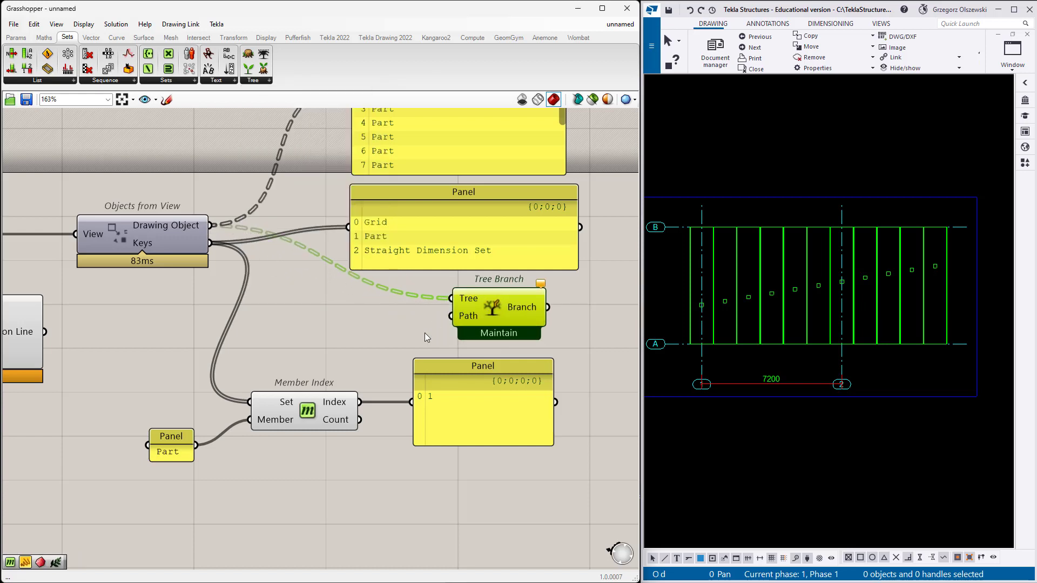
# Create a {0;1} panel and wire it into Tree Branch's Path input
pyautogui.doubleClick(331, 335)
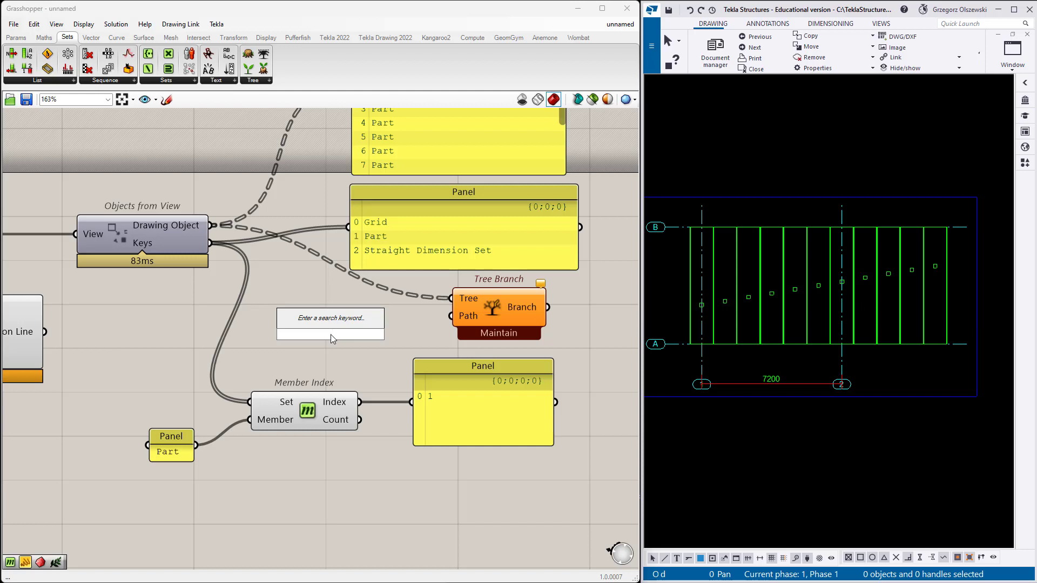
pyautogui.write('//0')
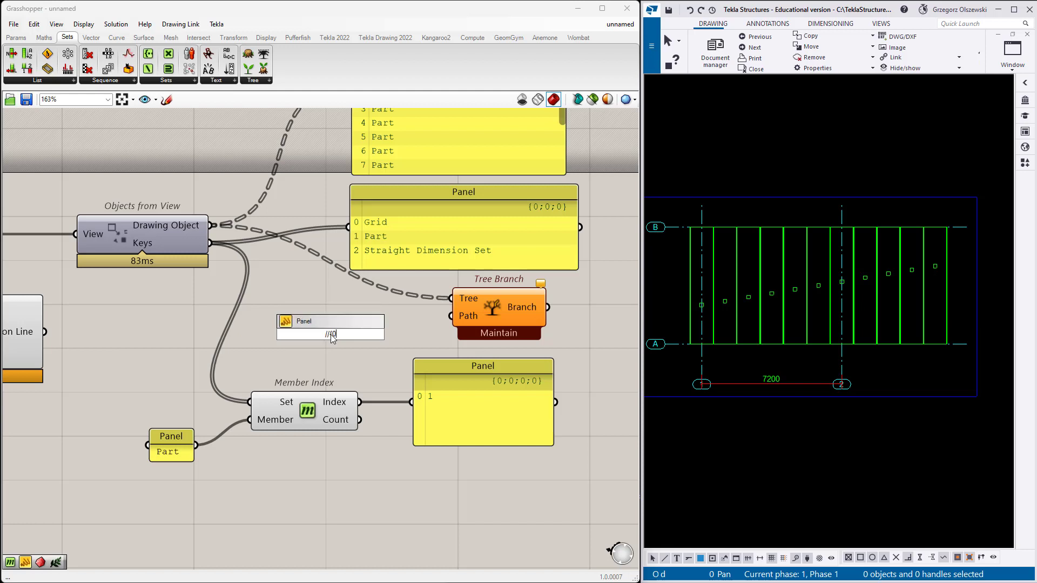
pyautogui.write('{0;1')
pyautogui.press('BackSpace')
pyautogui.press('BackSpace')
pyautogui.press('Return')
pyautogui.moveTo(357, 334); pyautogui.dragTo(451, 316)
# Show Tree Branch's output in a panel listing only Parts, and arrange the components
pyautogui.moveTo(505, 324); pyautogui.dragTo(417, 334, button='right')
pyautogui.click(467, 273)
pyautogui.moveTo(462, 321); pyautogui.dragTo(414, 237)
pyautogui.moveTo(504, 251); pyautogui.dragTo(626, 249)
pyautogui.scroll(-3, 413, 285)
pyautogui.moveTo(394, 314); pyautogui.dragTo(386, 270)
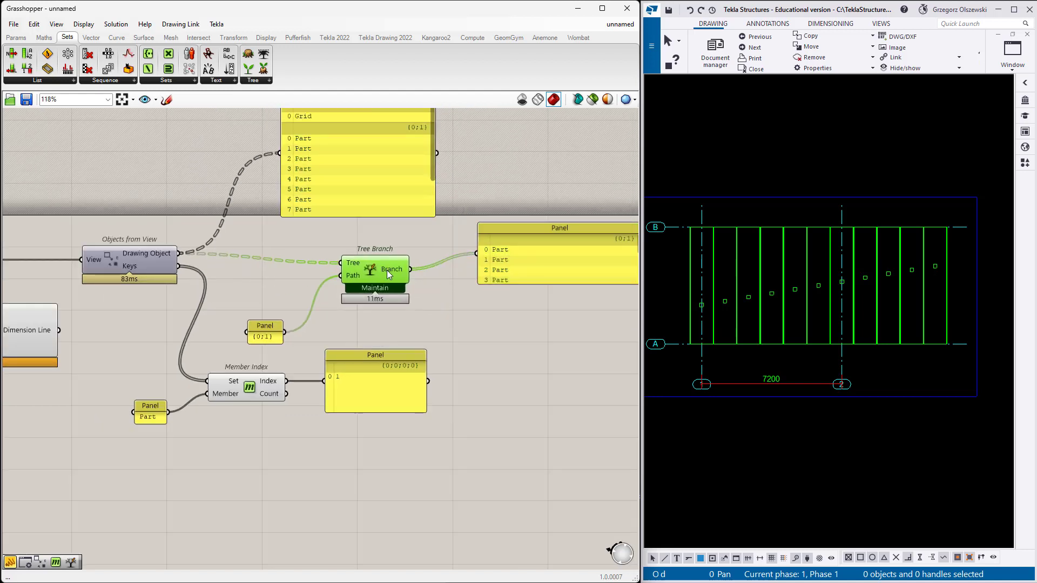
pyautogui.moveTo(265, 333); pyautogui.dragTo(292, 322)
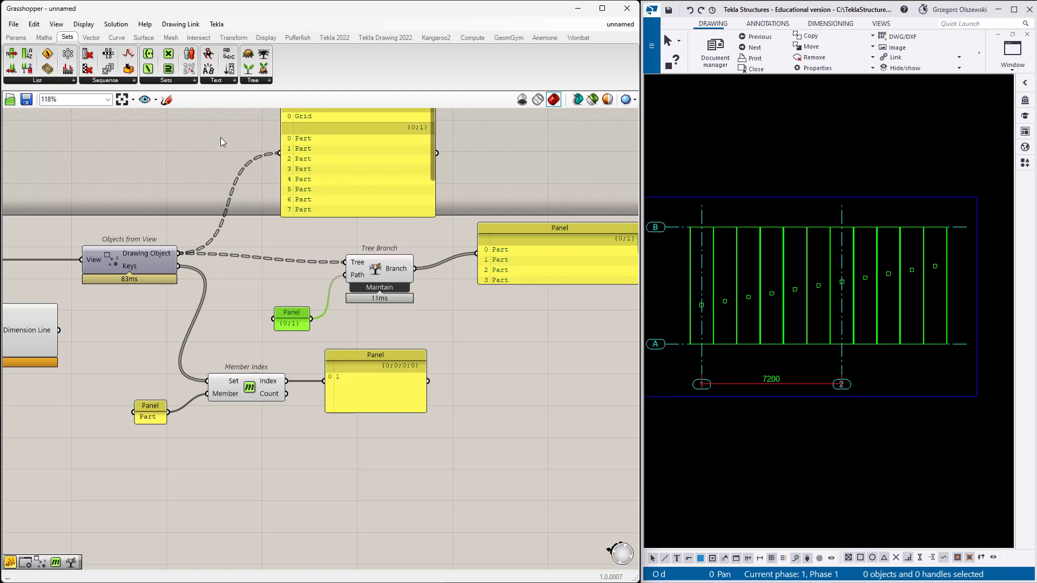
# Add a three-input Concatenate fed by the {0;1} panel and the Member Index result
pyautogui.click(231, 81)
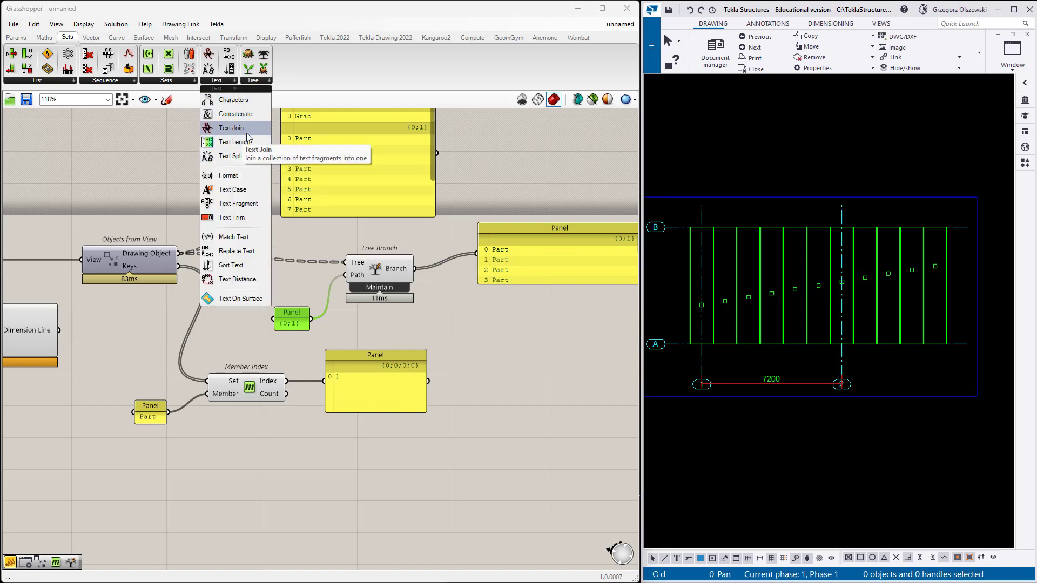
pyautogui.click(240, 115)
pyautogui.scroll(4, 281, 271)
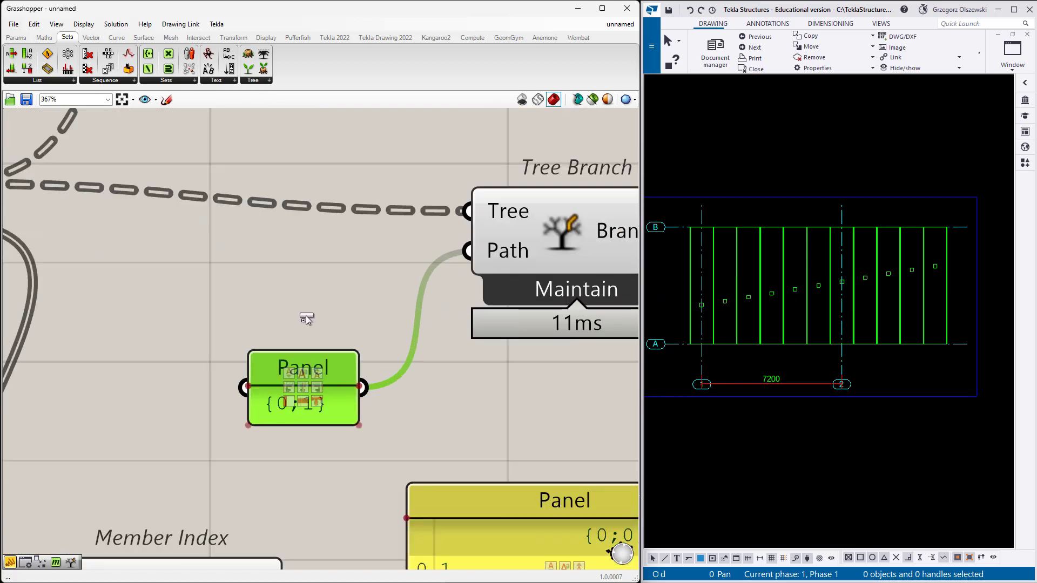
pyautogui.click(279, 331)
pyautogui.scroll(2, 275, 336)
pyautogui.click(279, 340)
pyautogui.scroll(-2, 311, 312)
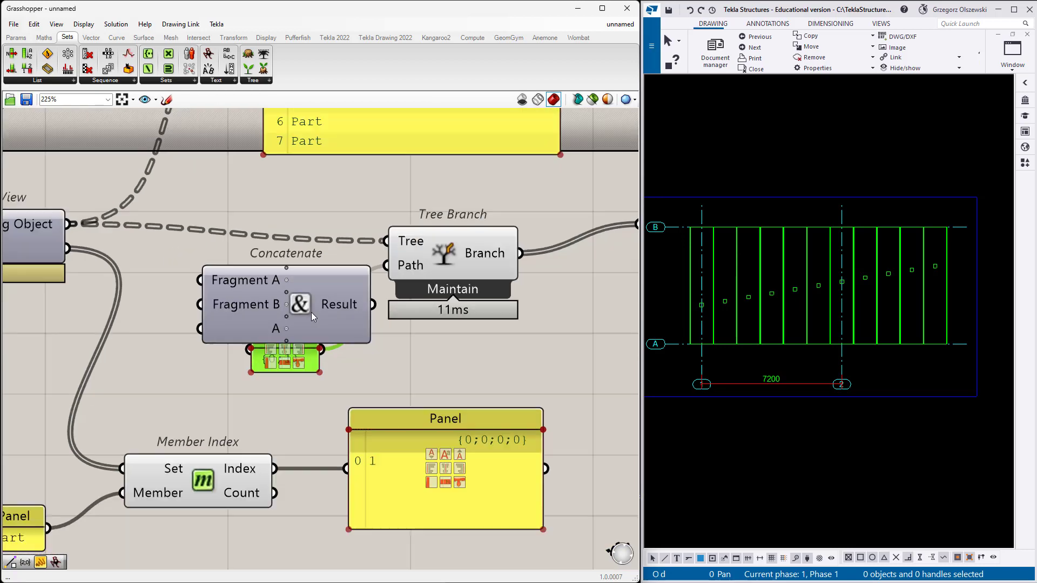
pyautogui.moveTo(275, 469); pyautogui.dragTo(207, 318)
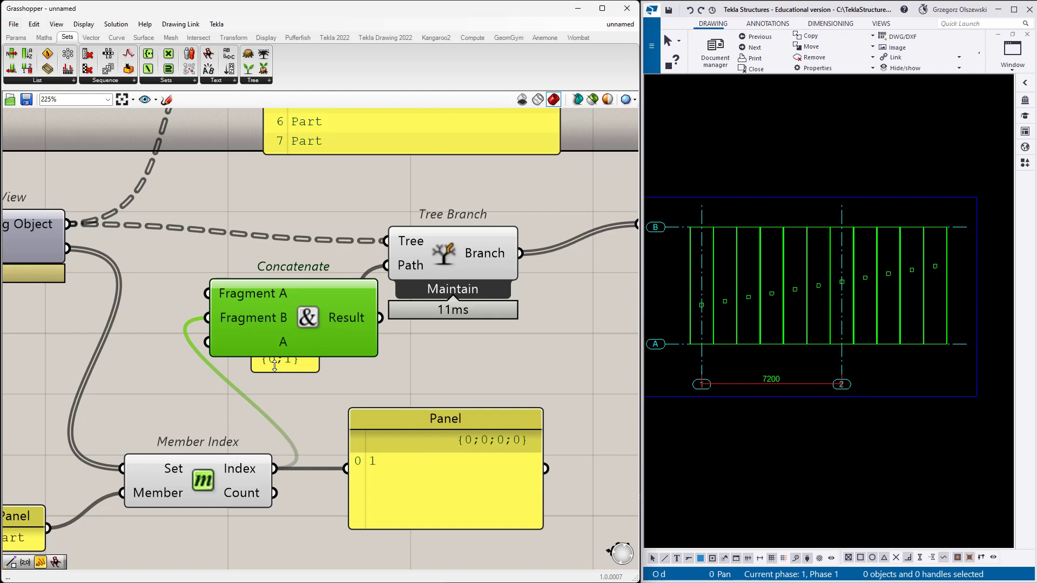
pyautogui.moveTo(301, 376); pyautogui.dragTo(207, 293)
# Rearrange Tree Branch and Concatenate and trim the {0;1} panel text to '{0;'
pyautogui.moveTo(410, 276); pyautogui.dragTo(193, 394)
pyautogui.moveTo(261, 319); pyautogui.dragTo(335, 331)
pyautogui.moveTo(164, 376); pyautogui.dragTo(198, 312)
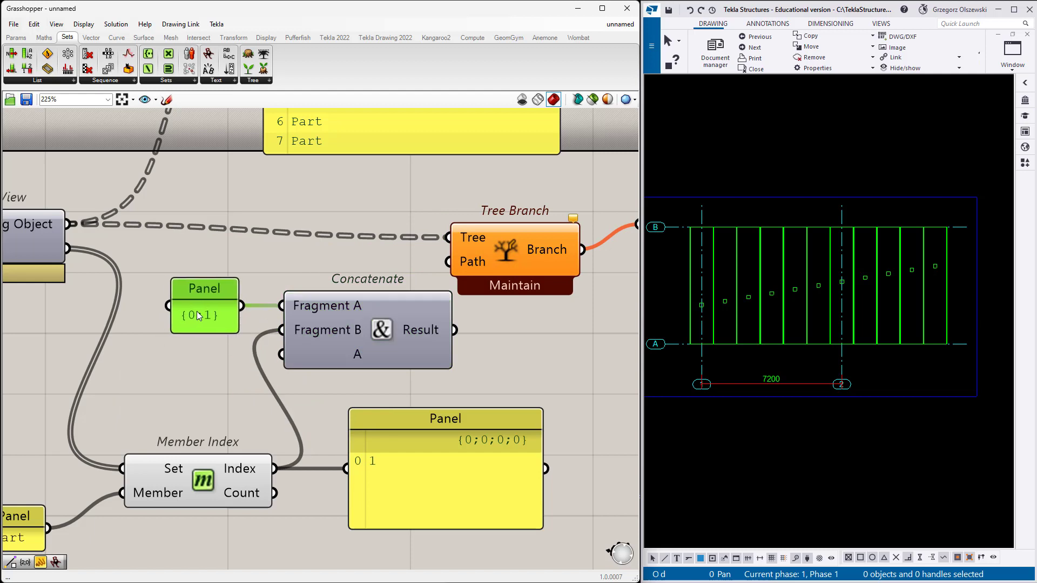
pyautogui.doubleClick(201, 317)
pyautogui.click(209, 286)
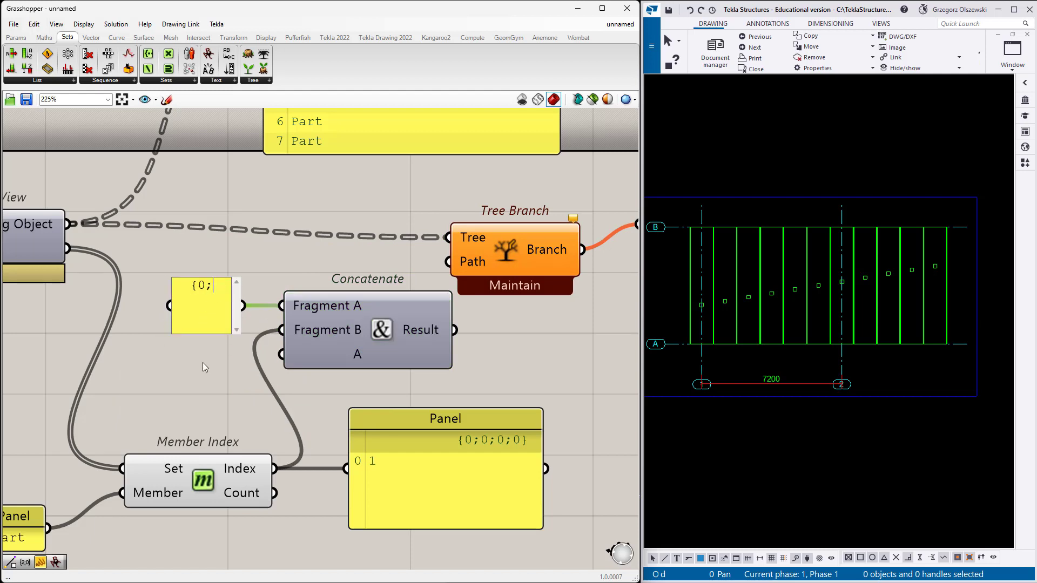
pyautogui.click(202, 362)
# Duplicate the panel as '}', feed it into Concatenate, and wire the result into Tree Branch's Path
pyautogui.hotkey('ctrl', 'v')
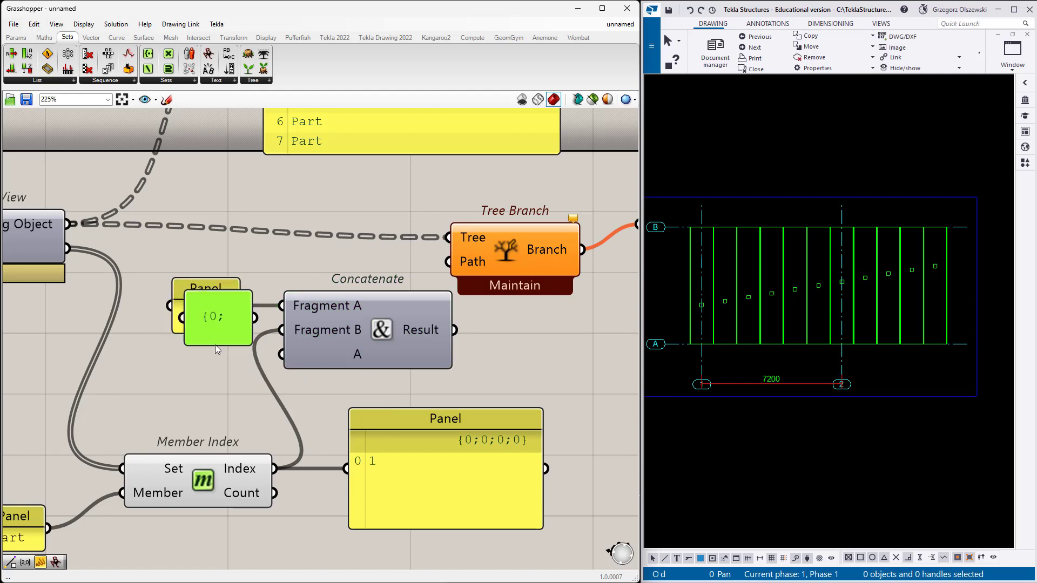
pyautogui.moveTo(215, 349); pyautogui.dragTo(209, 402)
pyautogui.doubleClick(209, 401)
pyautogui.write('}')
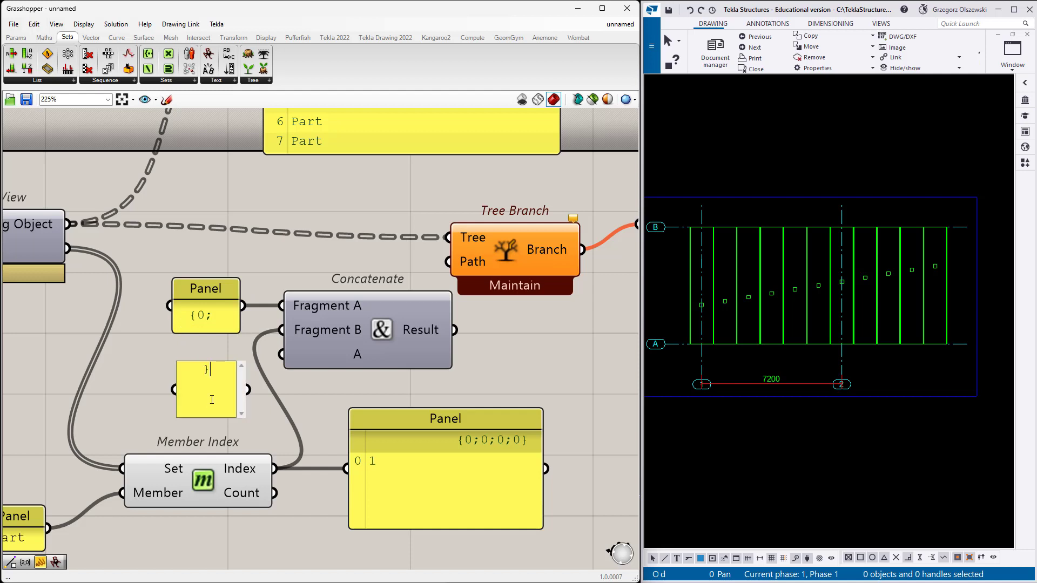
pyautogui.click(258, 404)
pyautogui.moveTo(248, 389); pyautogui.dragTo(311, 359)
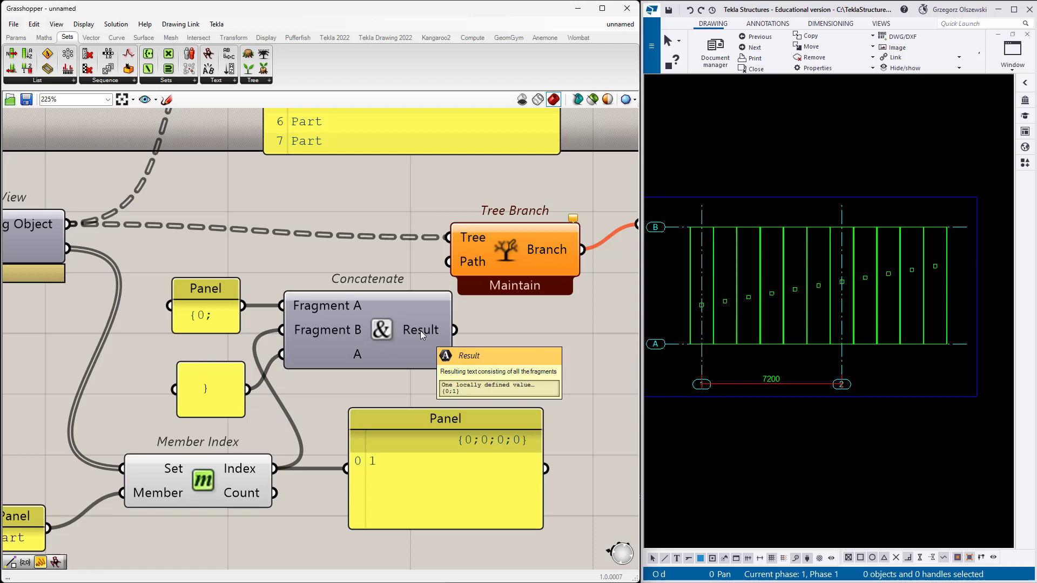
pyautogui.scroll(-5, 420, 331)
pyautogui.scroll(4, 374, 306)
pyautogui.moveTo(369, 339); pyautogui.dragTo(380, 282)
# Delete the unused Grid/Part panel and the member index 1 panel
pyautogui.scroll(-2, 351, 249)
pyautogui.click(329, 209)
pyautogui.press('Delete')
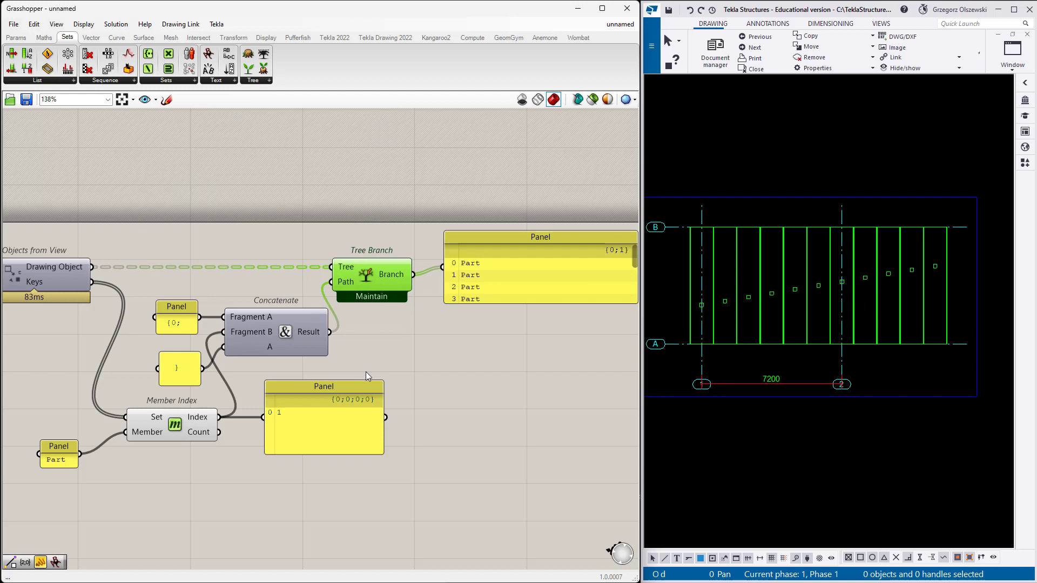
pyautogui.click(311, 391)
pyautogui.press('Delete')
# Reposition Concatenate and the '{0;' and '}' panels below Member Index
pyautogui.moveTo(267, 349); pyautogui.dragTo(310, 428)
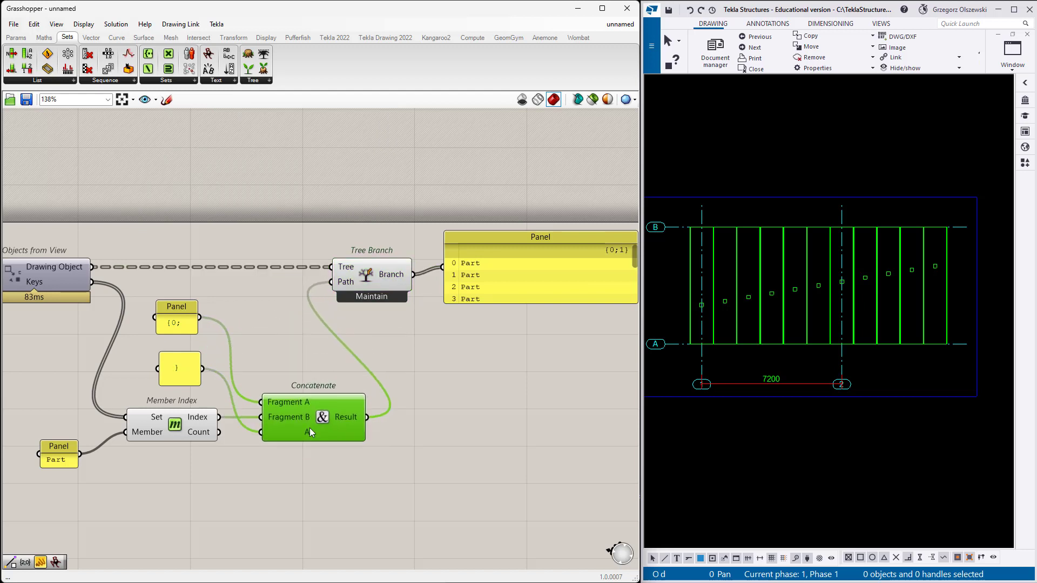
pyautogui.moveTo(186, 372); pyautogui.dragTo(216, 465)
pyautogui.moveTo(191, 327); pyautogui.dragTo(218, 390)
pyautogui.moveTo(370, 287); pyautogui.dragTo(382, 303)
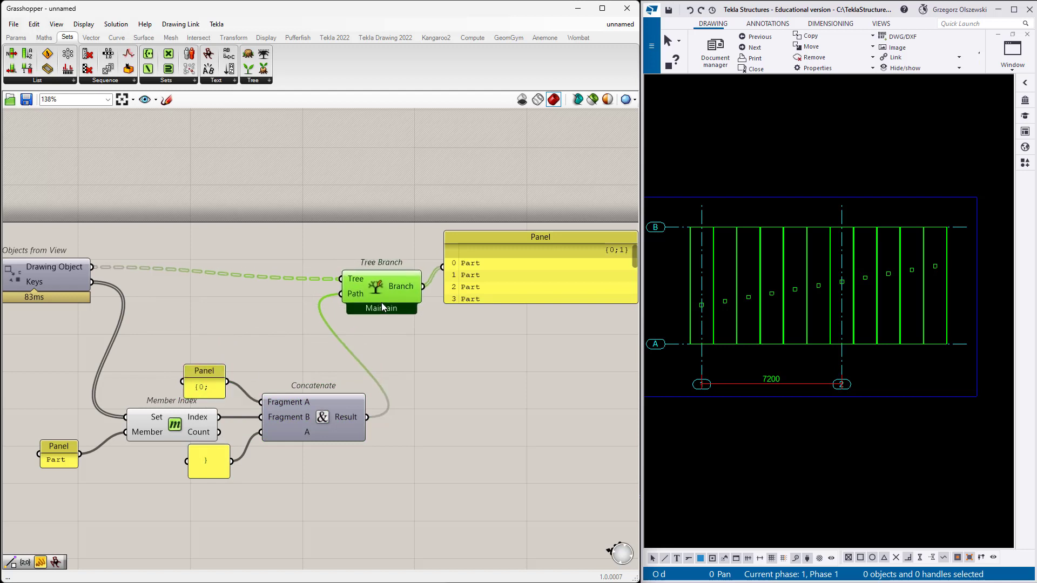
pyautogui.click(519, 271)
pyautogui.scroll(-2, 310, 308)
pyautogui.scroll(3, 494, 304)
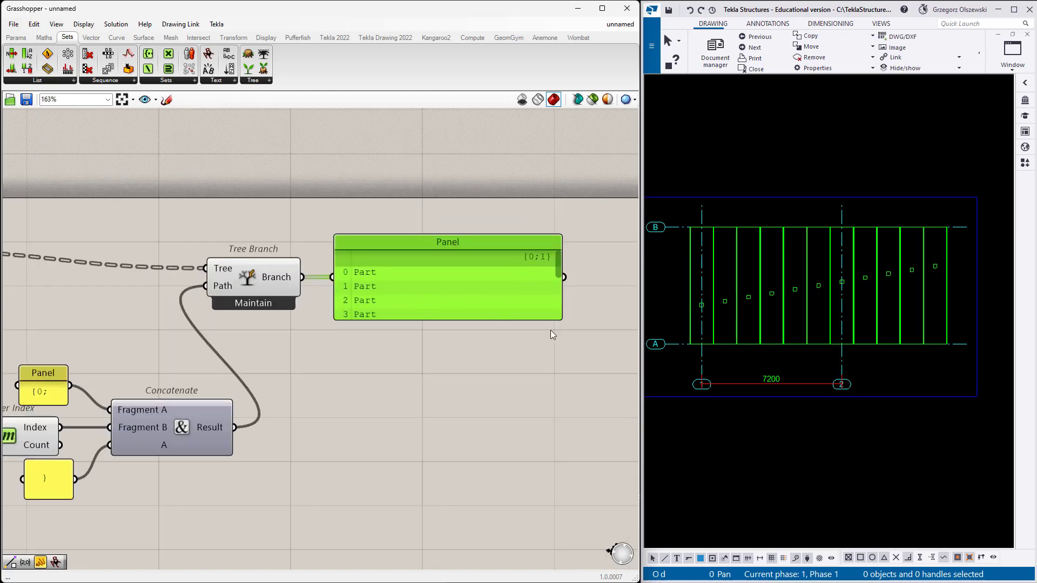
# Enlarge the Parts panel, inspect a slab's drawing part properties in Tekla, then delete the panel
pyautogui.moveTo(562, 319); pyautogui.dragTo(604, 474)
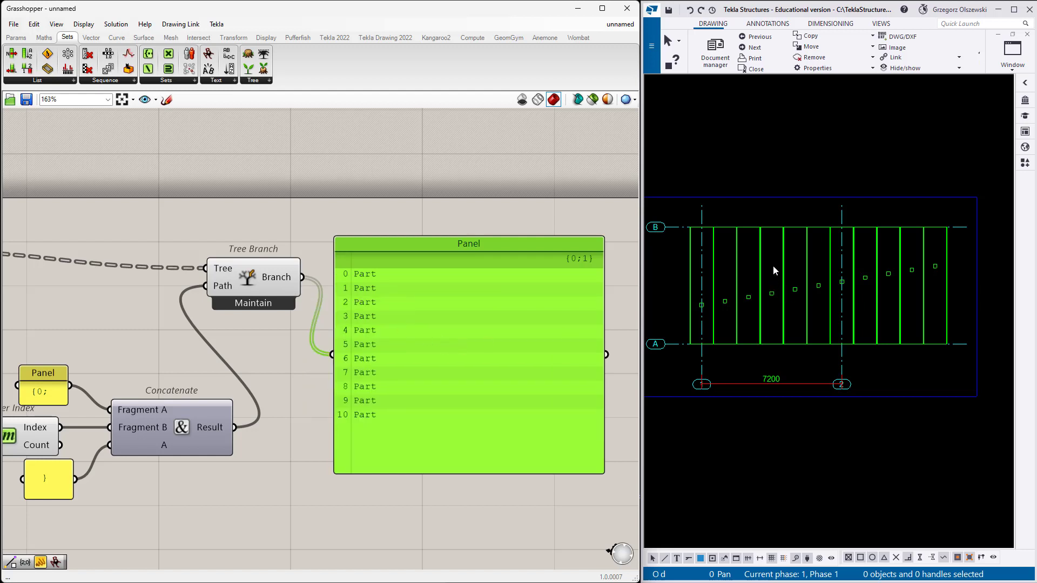
pyautogui.scroll(2, 774, 268)
pyautogui.click(756, 263)
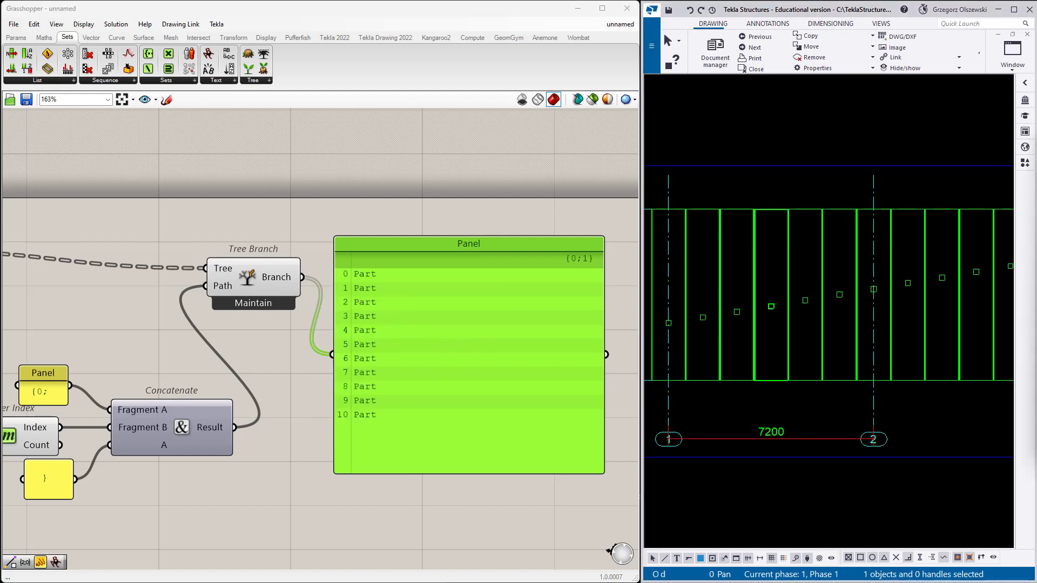
pyautogui.doubleClick(756, 263)
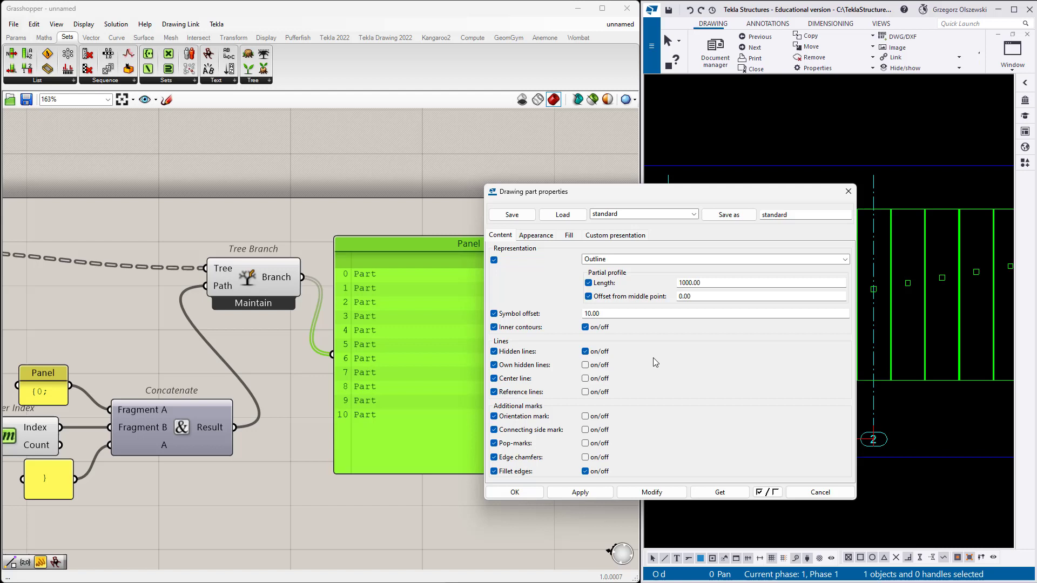
pyautogui.click(847, 193)
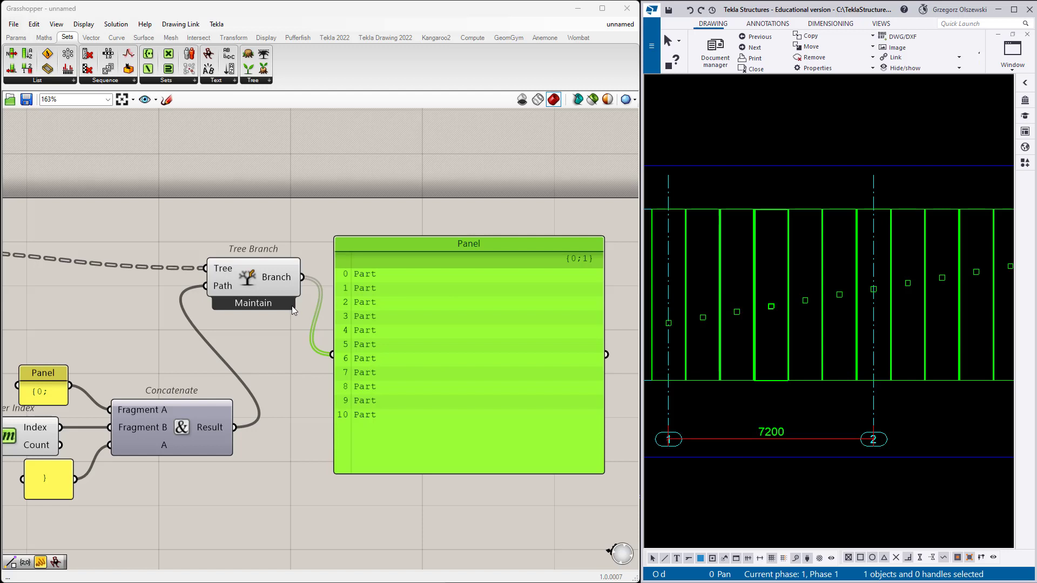
pyautogui.scroll(-3, 292, 306)
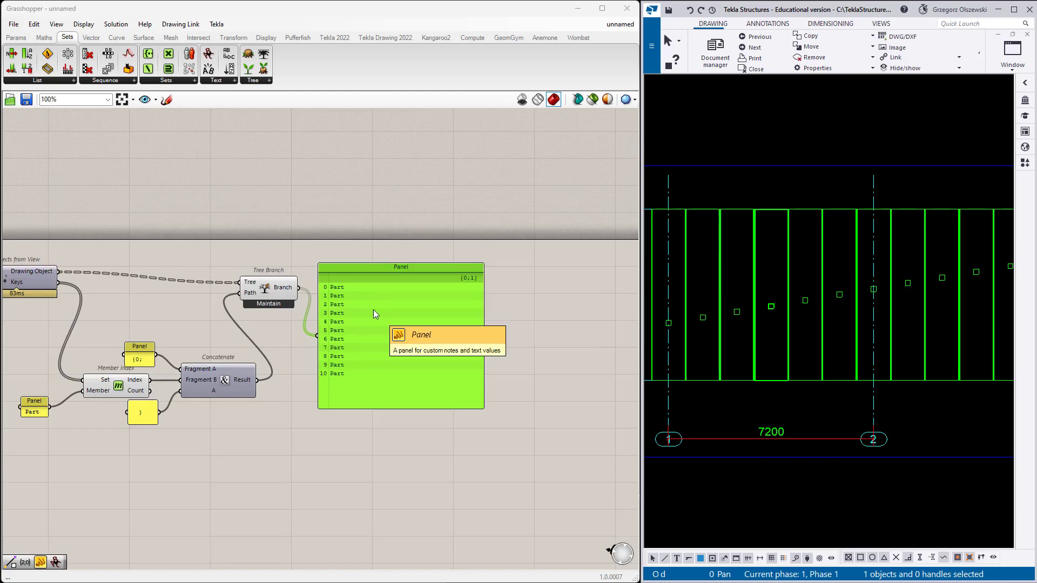
pyautogui.press('Delete')
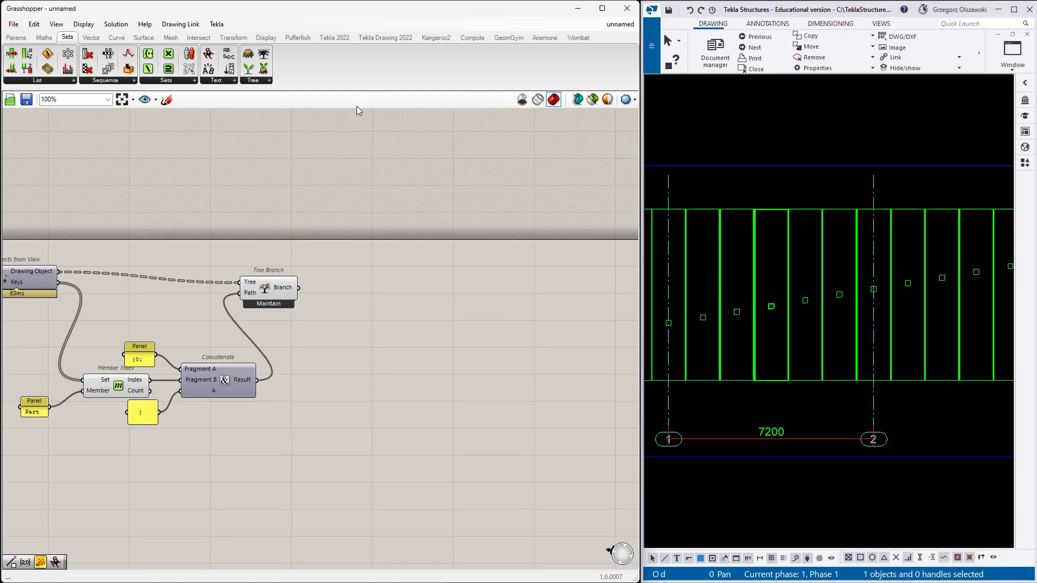
# Add Drawing to Model Object from Tekla Drawing 2022 > Parts, fed by Tree Branch
pyautogui.click(391, 37)
pyautogui.click(238, 80)
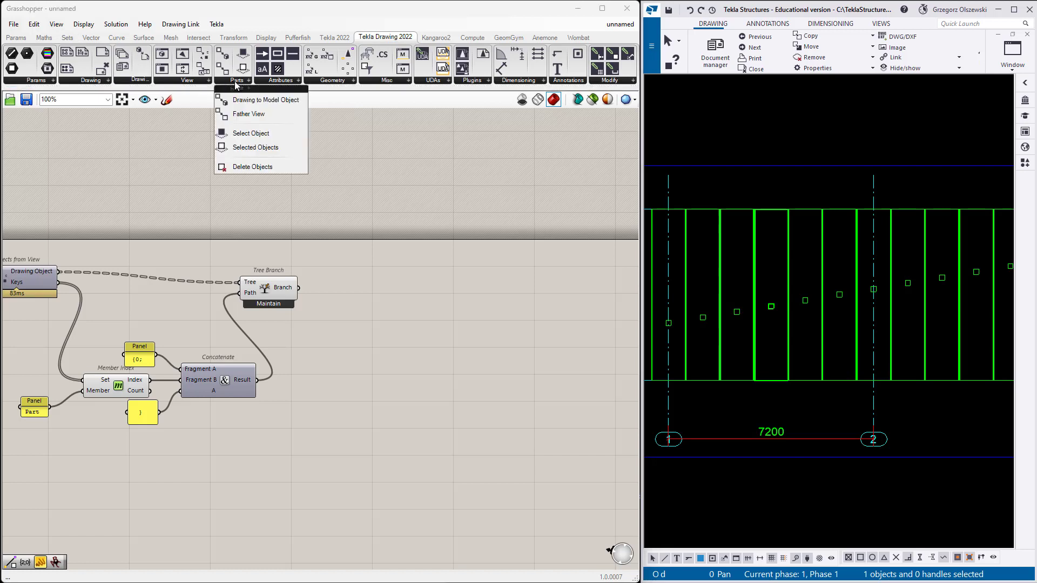
pyautogui.click(274, 103)
pyautogui.scroll(5, 345, 289)
pyautogui.click(340, 294)
pyautogui.moveTo(289, 292); pyautogui.dragTo(329, 286)
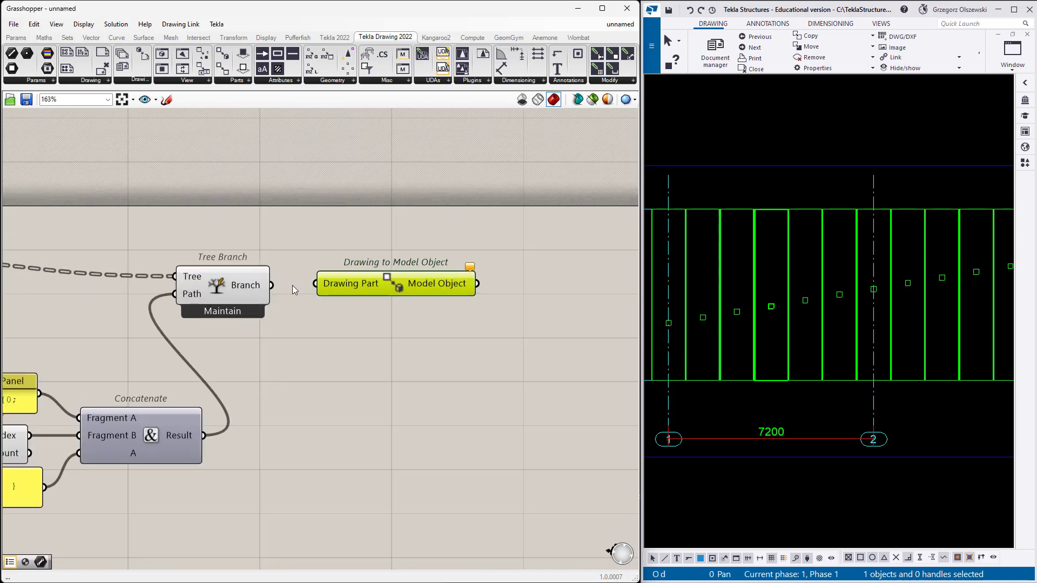
pyautogui.scroll(-1, 392, 300)
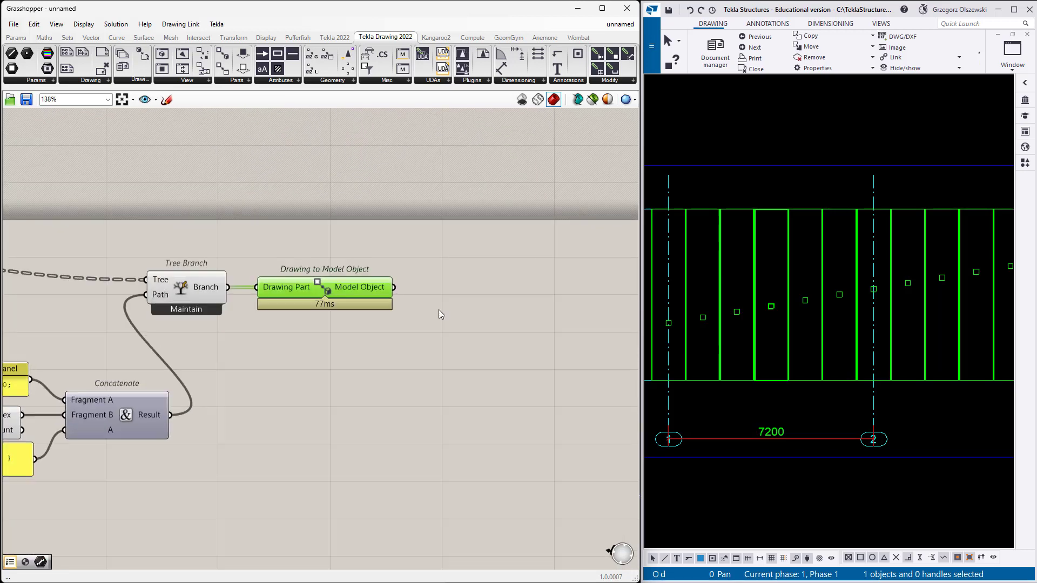
pyautogui.scroll(2, 438, 309)
# Connect a Panel to the Model Object output, listing eleven Tekla.Structures.Model.Beam objects
pyautogui.doubleClick(487, 285)
pyautogui.write('panel')
pyautogui.press('Return')
pyautogui.moveTo(475, 294); pyautogui.dragTo(495, 275)
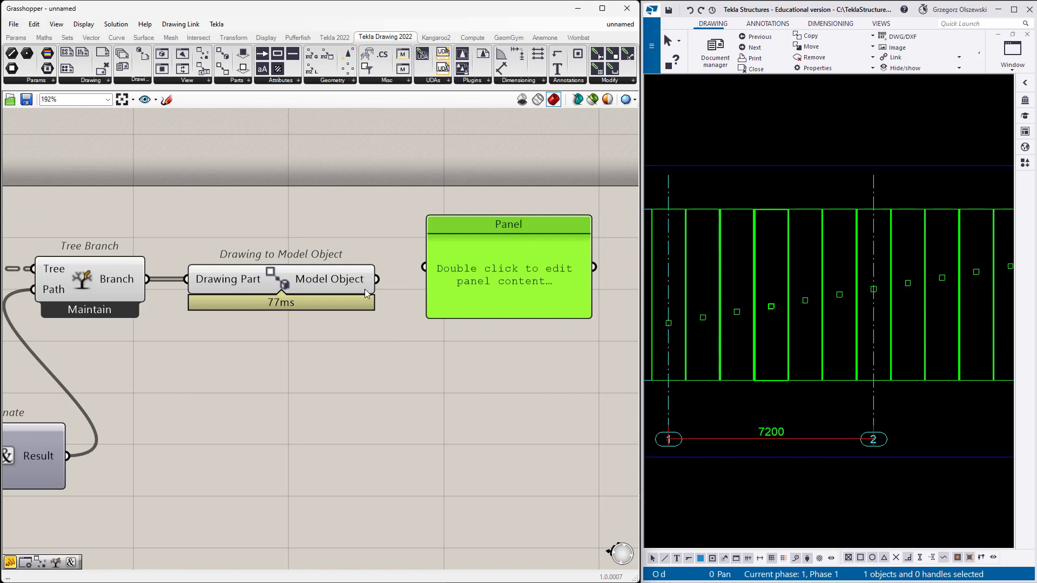
pyautogui.moveTo(397, 281); pyautogui.dragTo(581, 444)
pyautogui.scroll(-1, 478, 303)
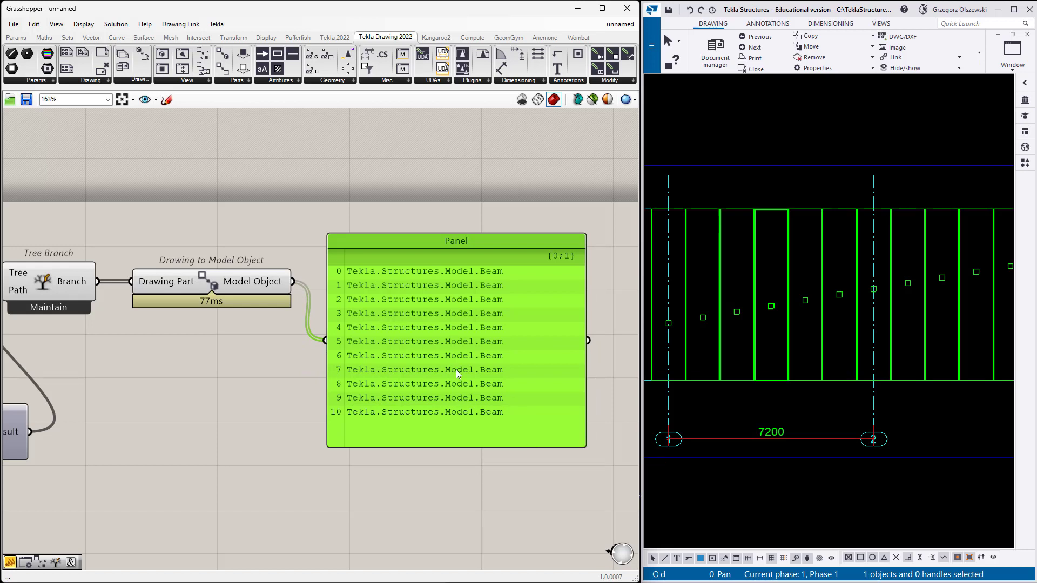
pyautogui.click(334, 37)
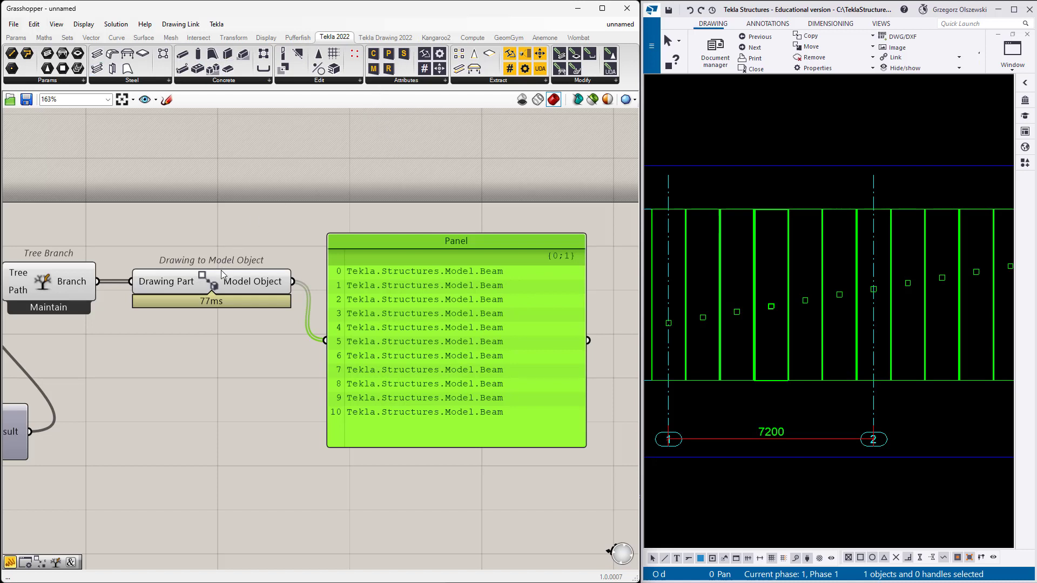
# Add a Part Lines component from the Geometry tools, fed by the converted model objects
pyautogui.moveTo(221, 273); pyautogui.dragTo(212, 281)
pyautogui.click(232, 239)
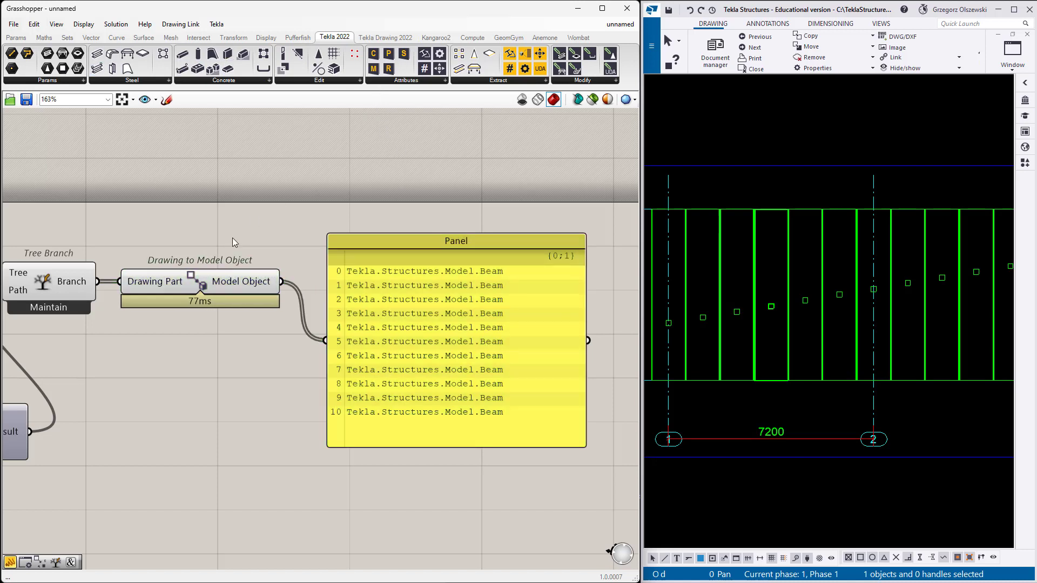
pyautogui.click(385, 37)
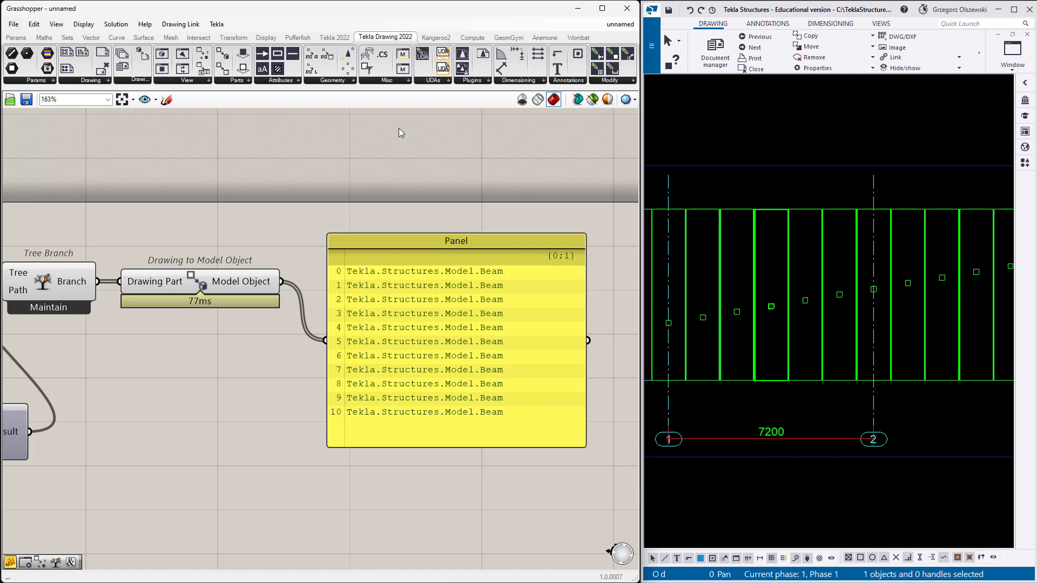
pyautogui.scroll(-3, 767, 187)
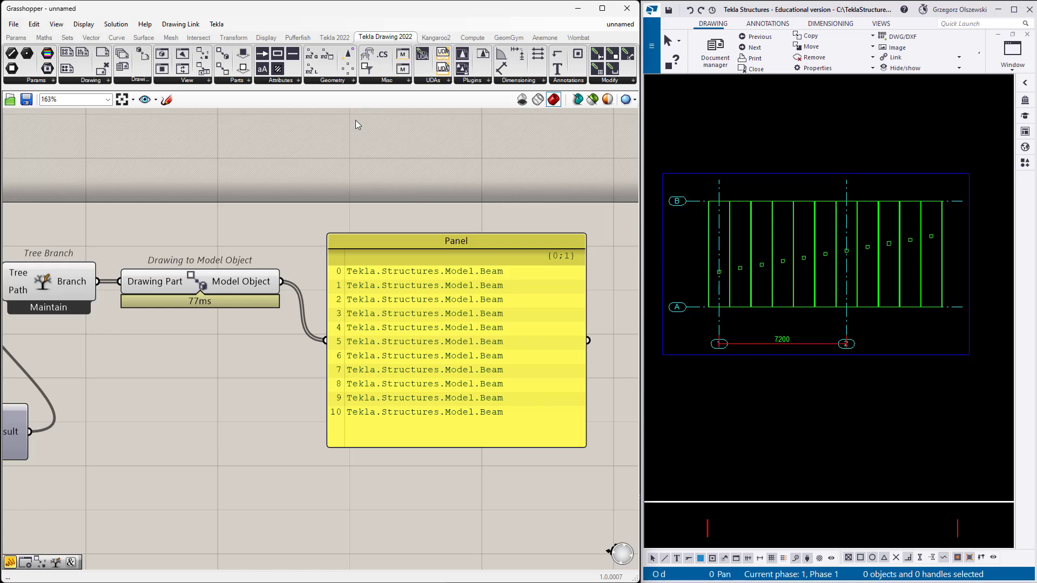
pyautogui.click(327, 81)
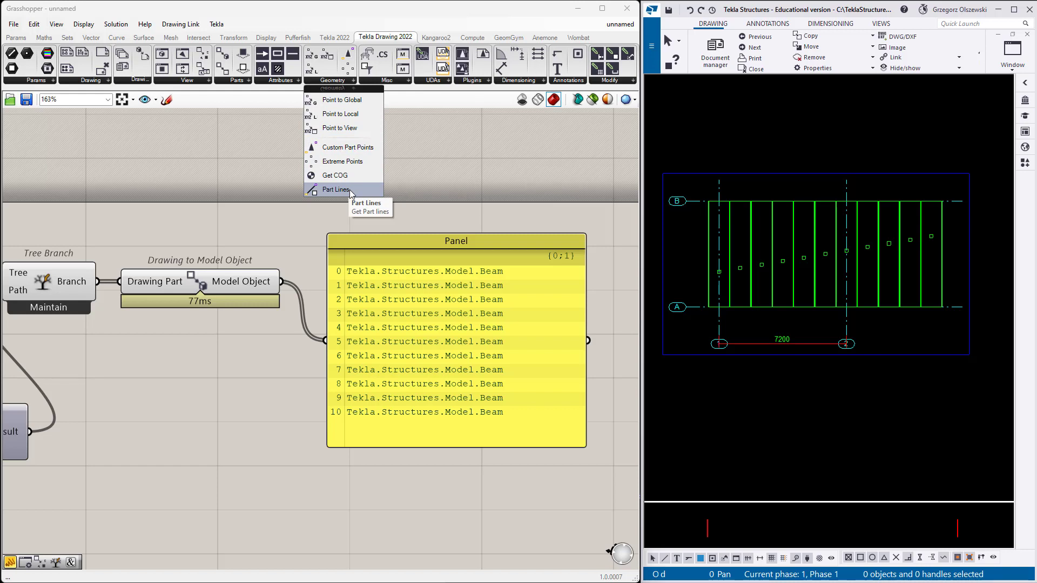
pyautogui.moveTo(350, 193); pyautogui.dragTo(378, 209)
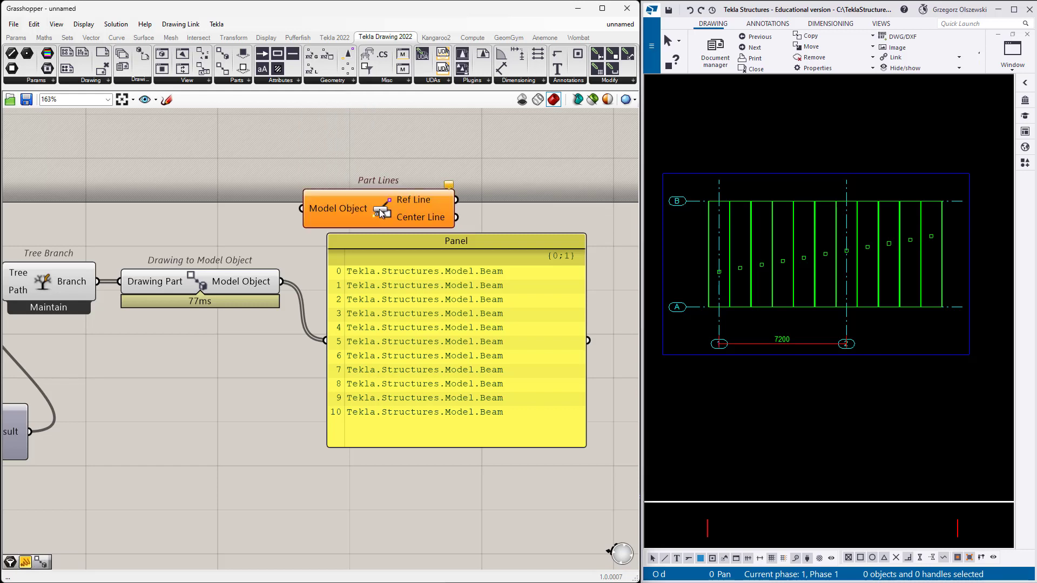
pyautogui.moveTo(282, 281); pyautogui.dragTo(302, 209)
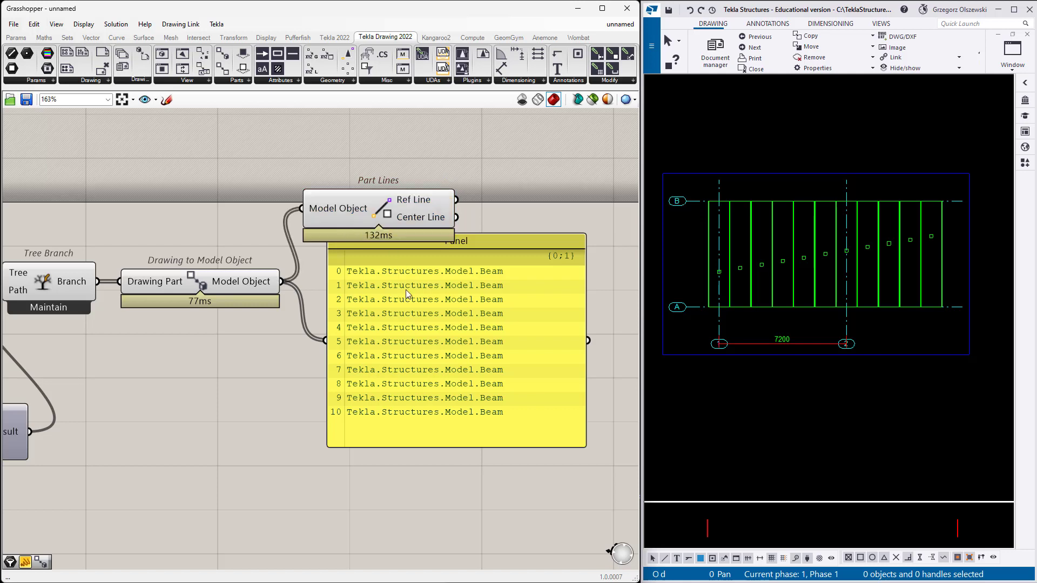
# Delete the Beam listing panel and line up Part Lines with the other components
pyautogui.moveTo(406, 289); pyautogui.dragTo(507, 300)
pyautogui.press('Delete')
pyautogui.moveTo(383, 219); pyautogui.dragTo(397, 290)
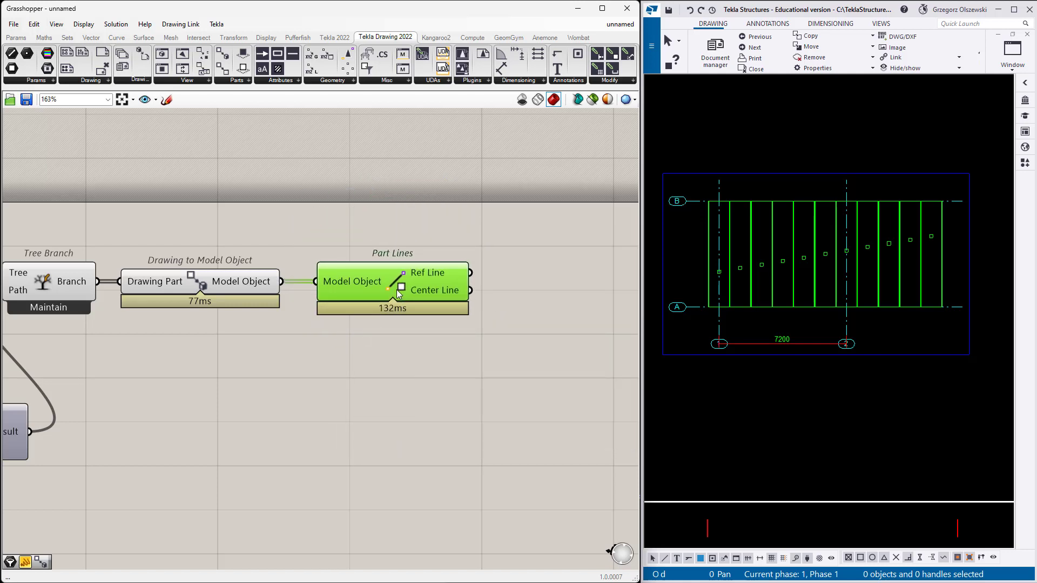
# Inspect Part Lines' Ref Line and Center Line outputs in two Panels
pyautogui.scroll(-4, 393, 290)
pyautogui.scroll(3, 484, 317)
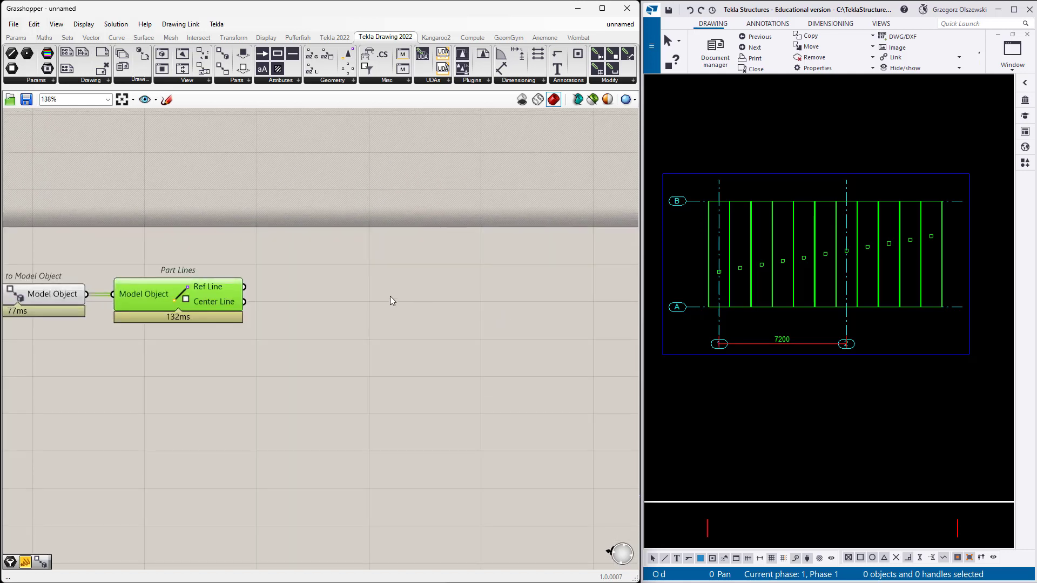
pyautogui.doubleClick(389, 300)
pyautogui.moveTo(244, 286); pyautogui.dragTo(348, 261)
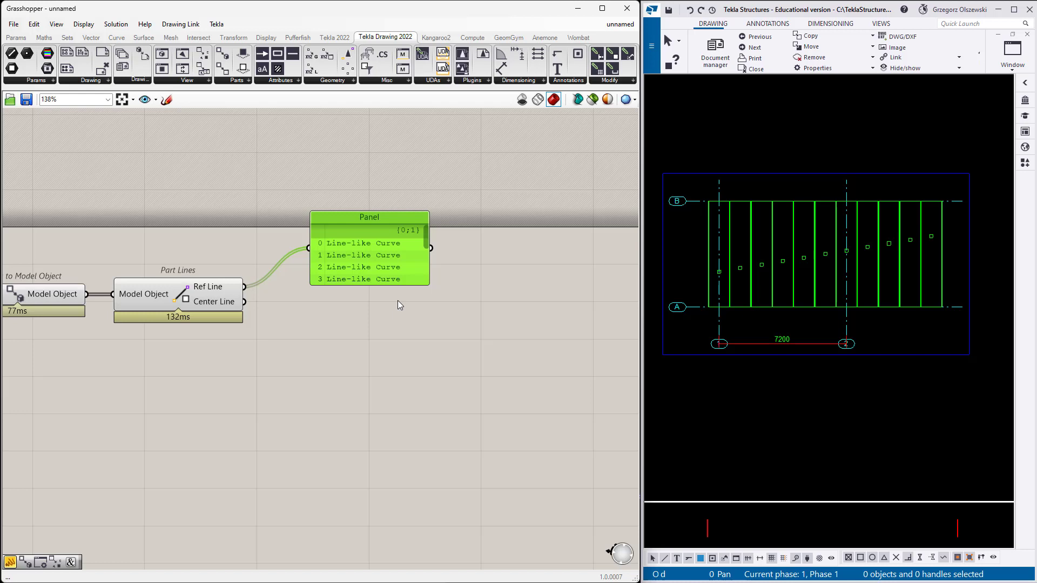
pyautogui.click(332, 345)
pyautogui.doubleClick(333, 344)
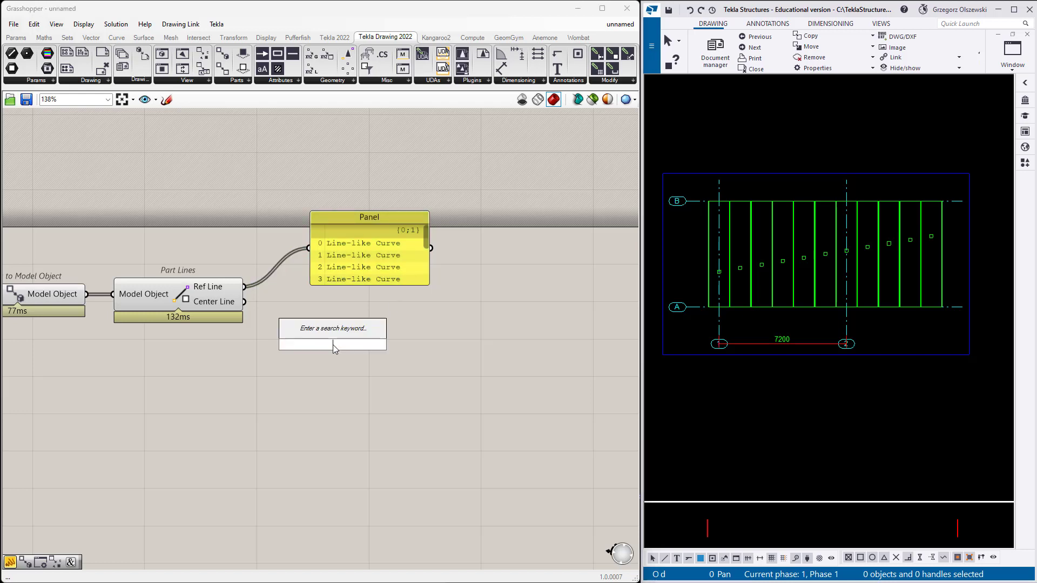
pyautogui.write('Panel')
pyautogui.press('Return')
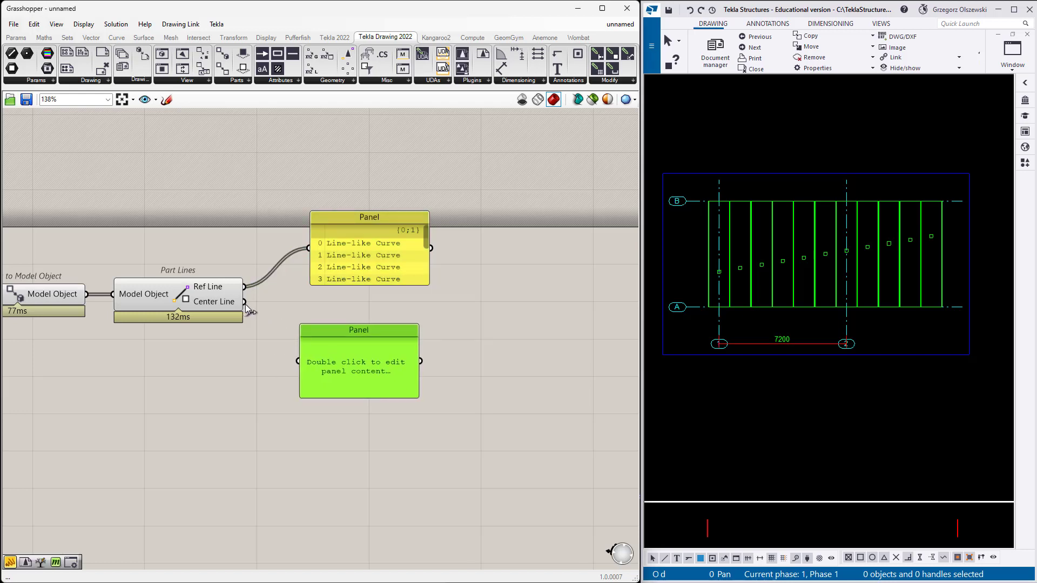
pyautogui.moveTo(244, 302); pyautogui.dragTo(298, 361)
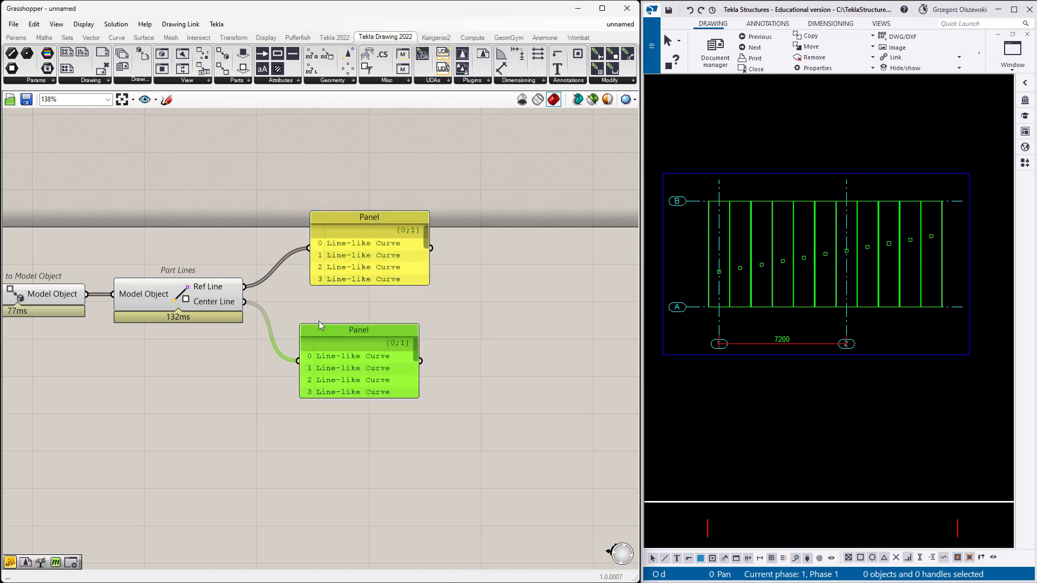
# Delete the Ref Line and Center Line panels
pyautogui.click(408, 278)
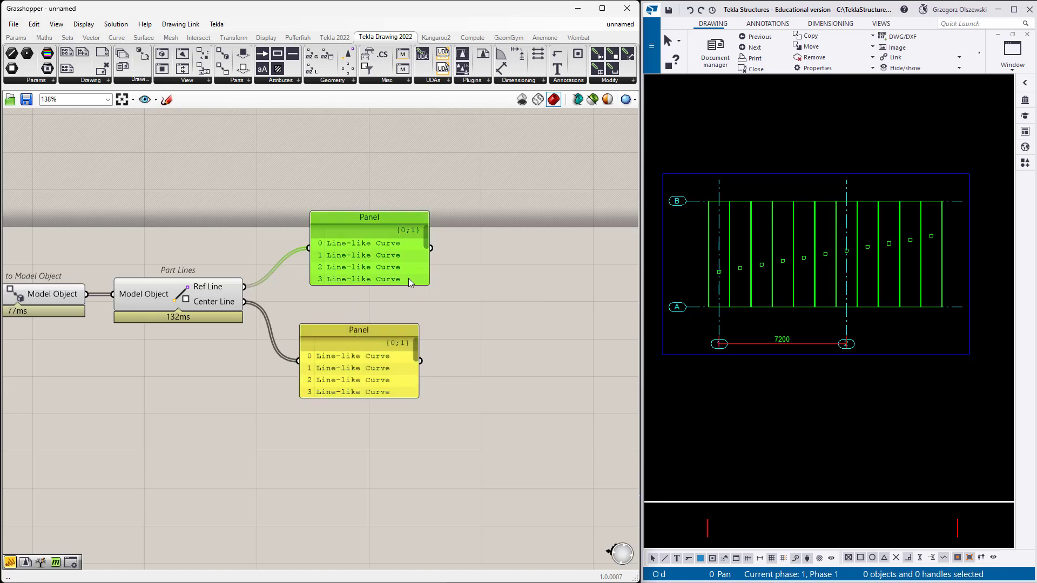
pyautogui.press('Delete')
pyautogui.click(363, 354)
pyautogui.press('Delete')
# Add two Line parameters, wire Ref Line into the first, and reveal Rhino 7 beside Grasshopper
pyautogui.doubleClick(328, 269)
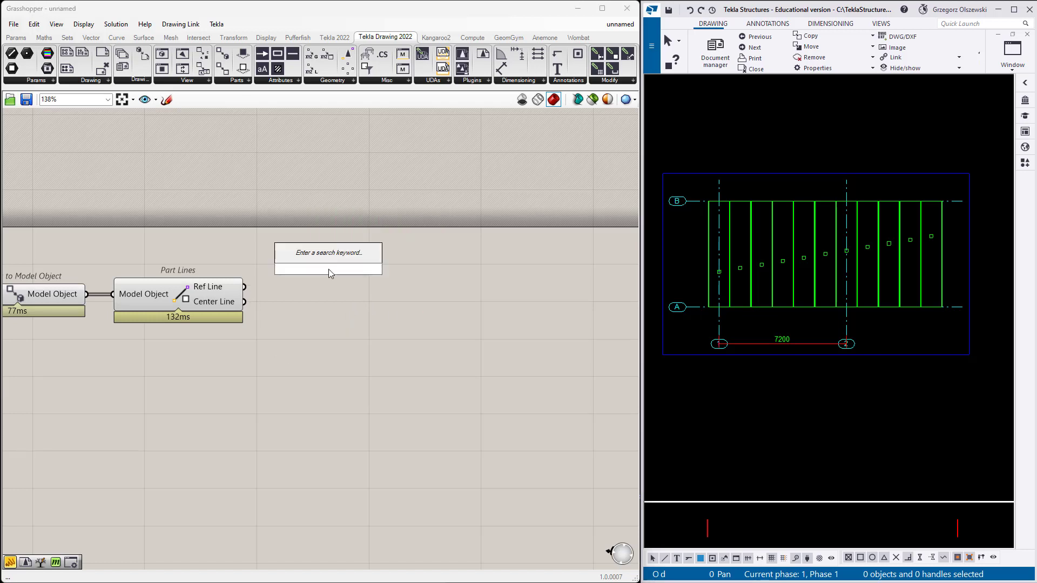
pyautogui.write('line')
pyautogui.press('Return')
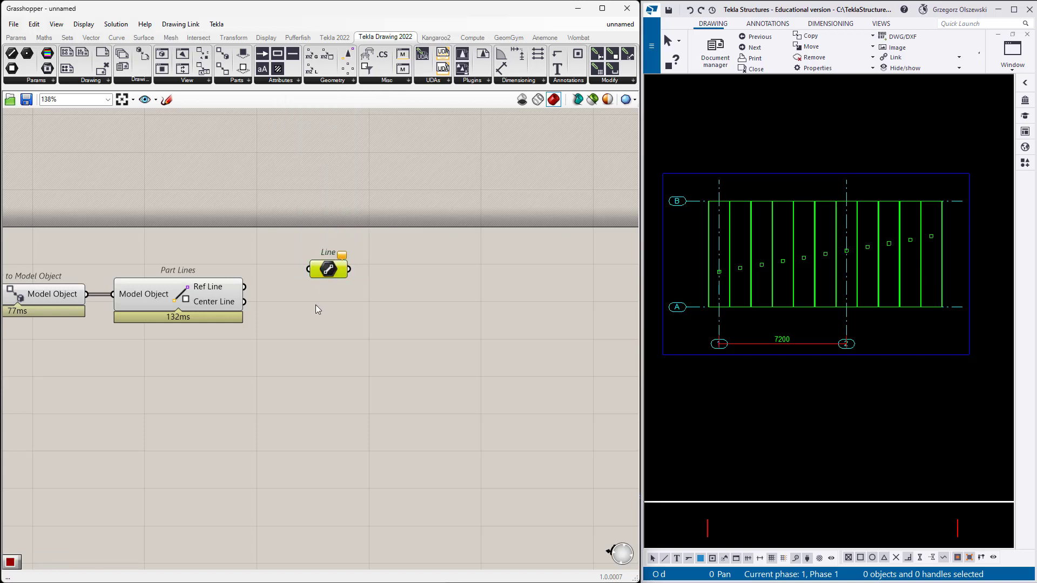
pyautogui.hotkey('ctrl', 'c')
pyautogui.hotkey('ctrl', 'v')
pyautogui.moveTo(329, 269); pyautogui.dragTo(331, 339)
pyautogui.moveTo(244, 287); pyautogui.dragTo(311, 339)
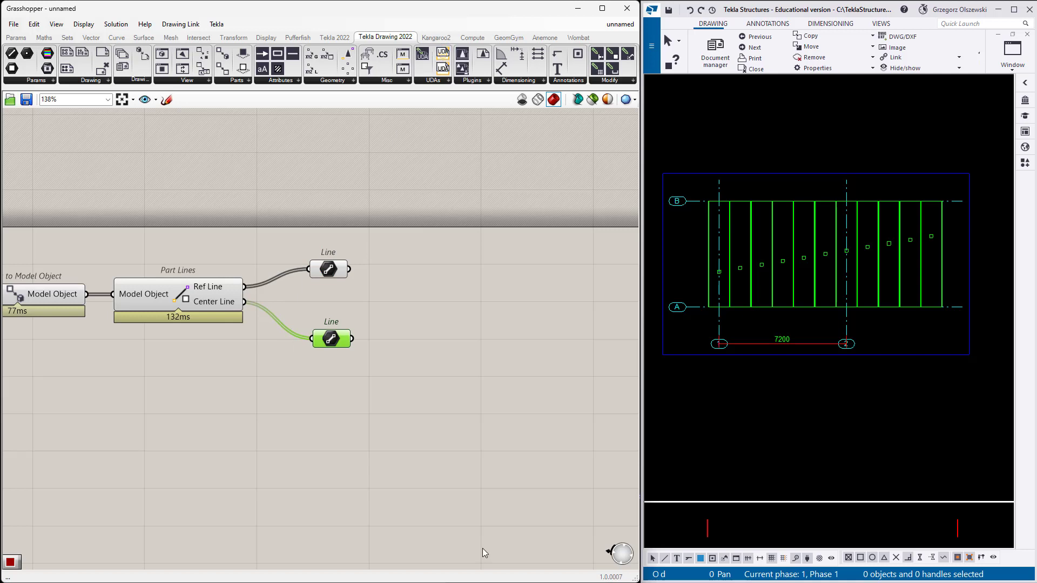
pyautogui.moveTo(365, 18); pyautogui.dragTo(803, 22)
# Zoom and orbit the Perspective viewport, previewing only the slab reference lines
pyautogui.scroll(-5, 312, 212)
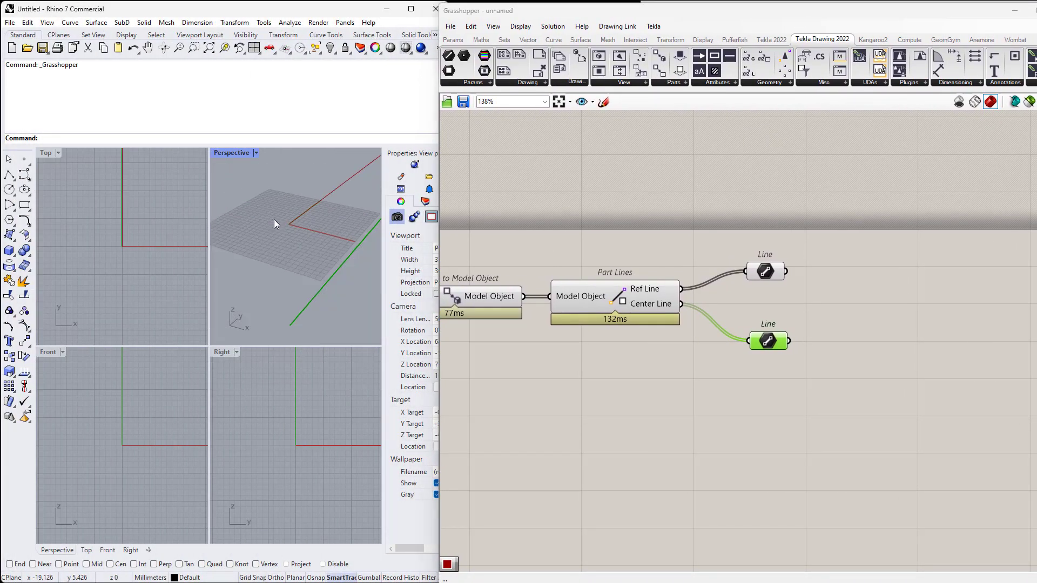
pyautogui.scroll(-10, 302, 254)
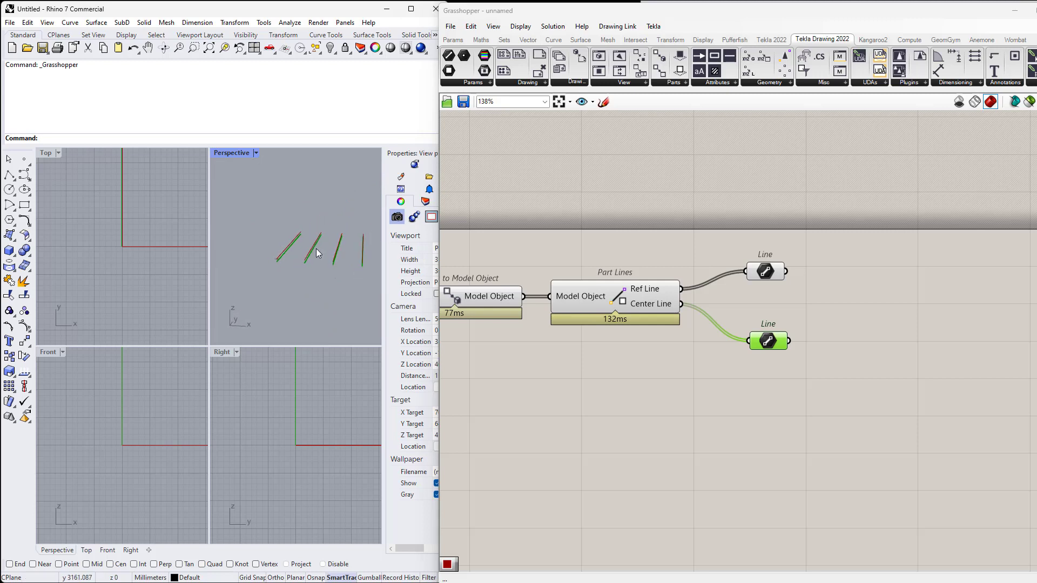
pyautogui.scroll(5, 214, 258)
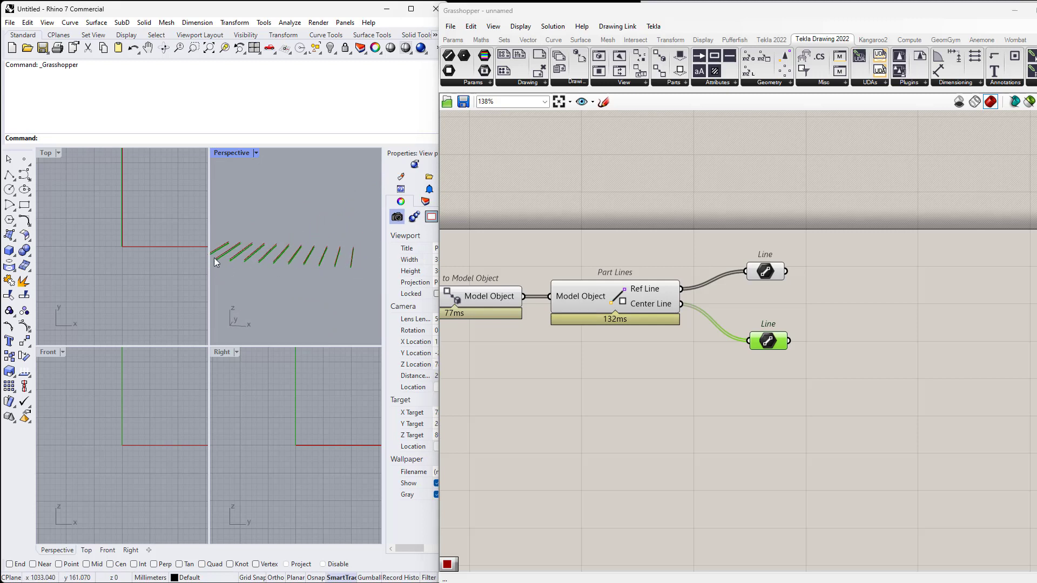
pyautogui.scroll(3, 213, 257)
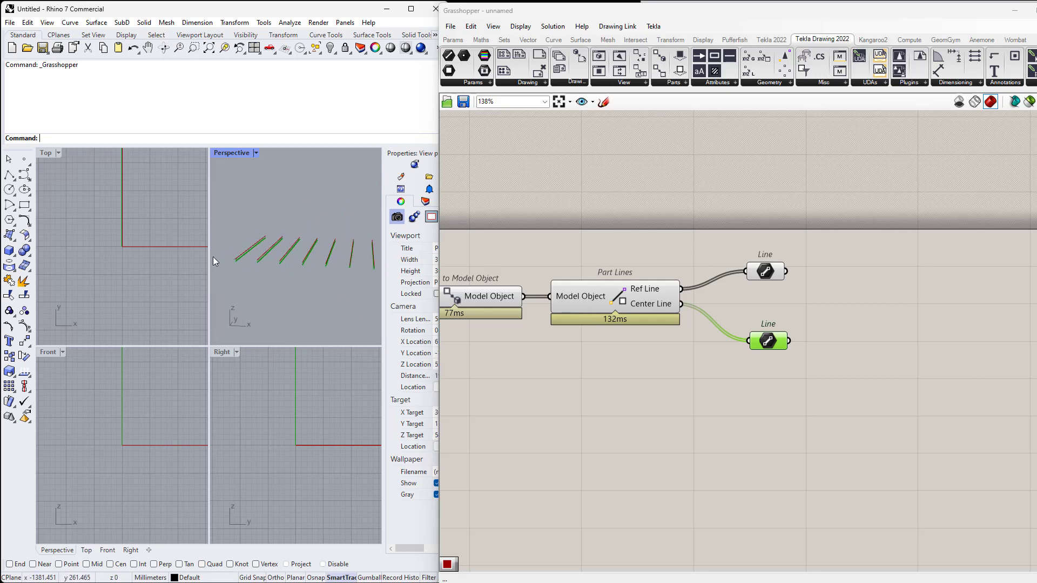
pyautogui.moveTo(264, 257); pyautogui.dragTo(235, 260, button='right')
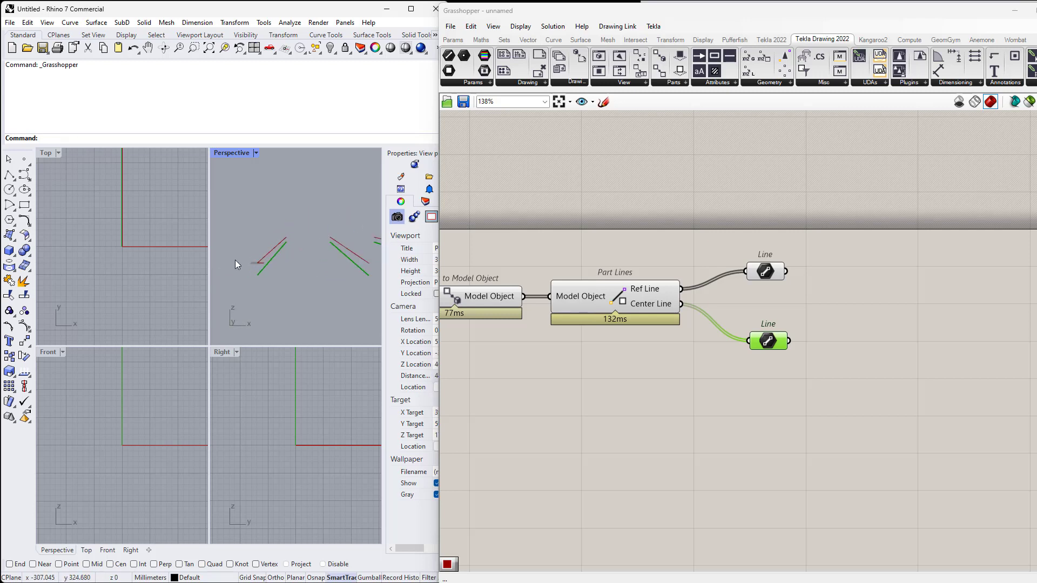
pyautogui.click(761, 274)
pyautogui.scroll(4, 250, 263)
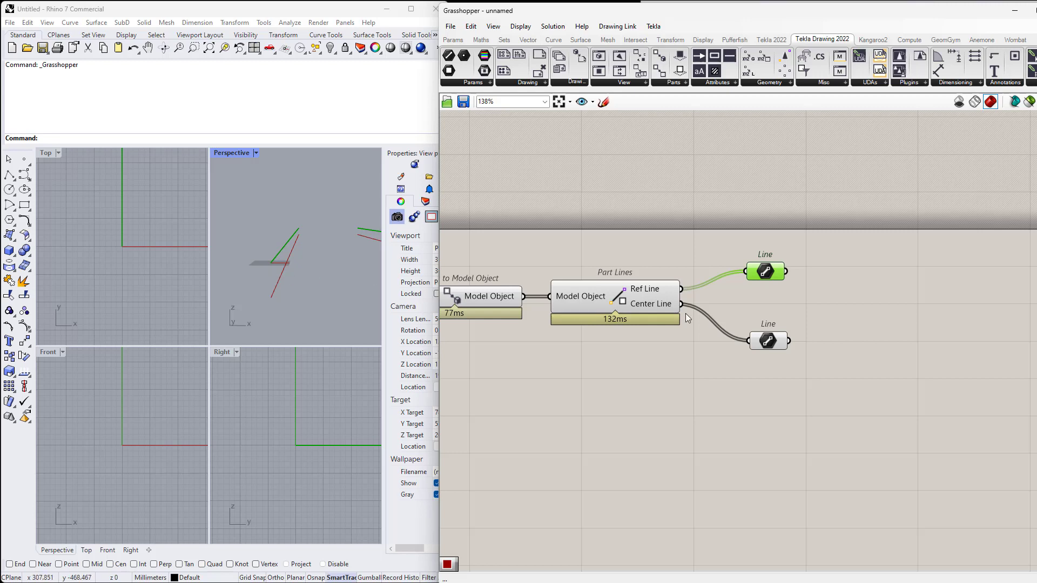
# Preview the slab centre lines, then move Grasshopper back over Rhino beside the Tekla drawing
pyautogui.click(767, 345)
pyautogui.moveTo(300, 304); pyautogui.dragTo(255, 289, button='right')
pyautogui.scroll(-3, 255, 284)
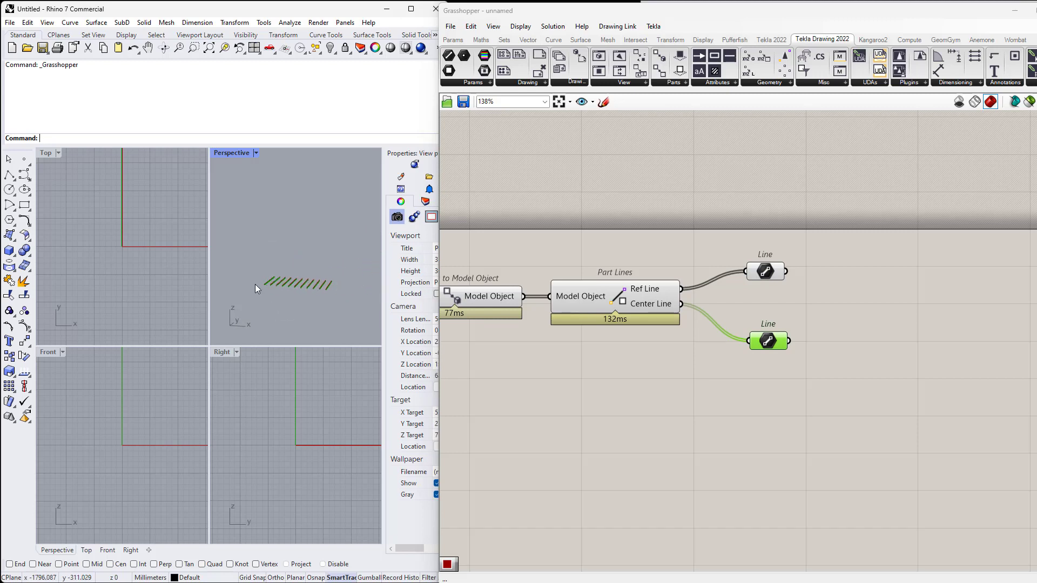
pyautogui.moveTo(735, 19); pyautogui.dragTo(296, 20)
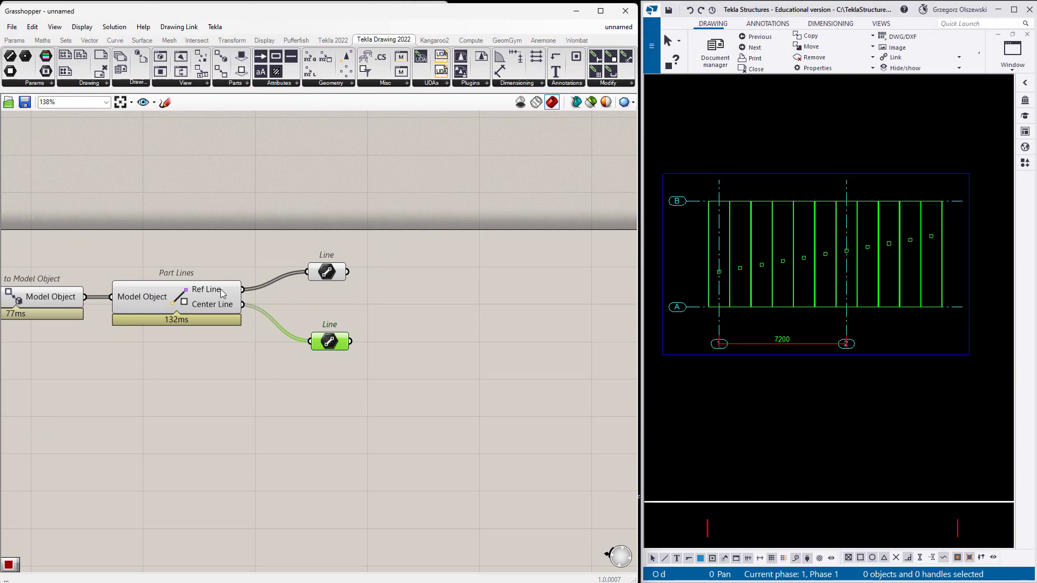
# Add an End Points component taking Ref Line, giving start and end points of the eleven slab lines
pyautogui.moveTo(220, 290)
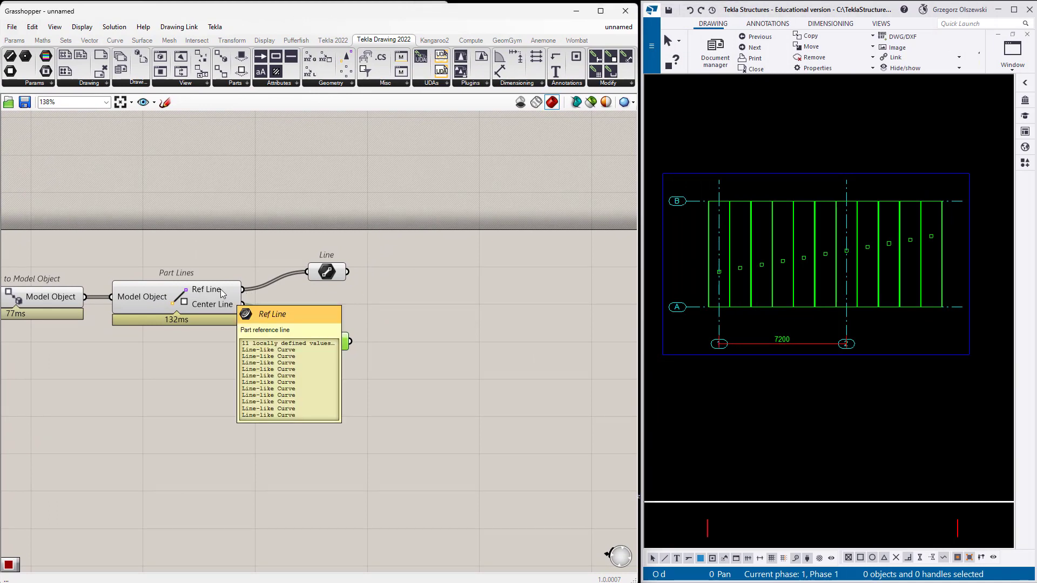
pyautogui.moveTo(243, 305); pyautogui.dragTo(311, 341)
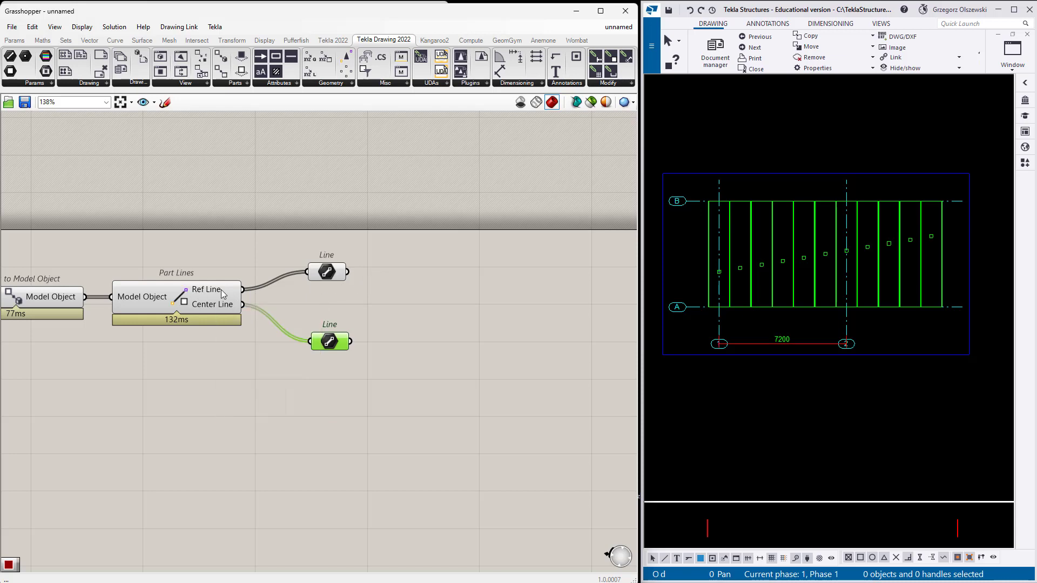
pyautogui.doubleClick(391, 296)
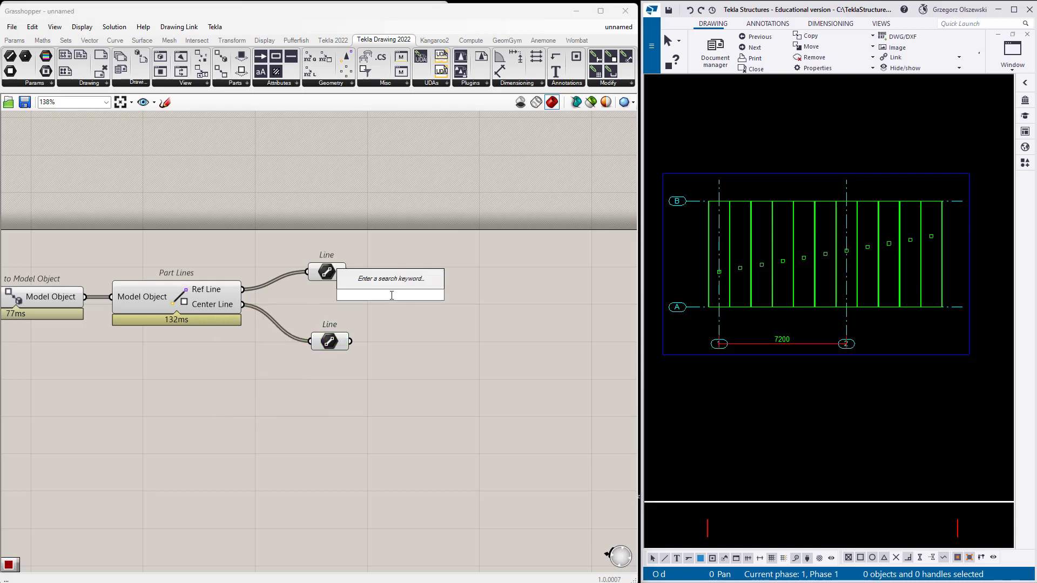
pyautogui.write('end points')
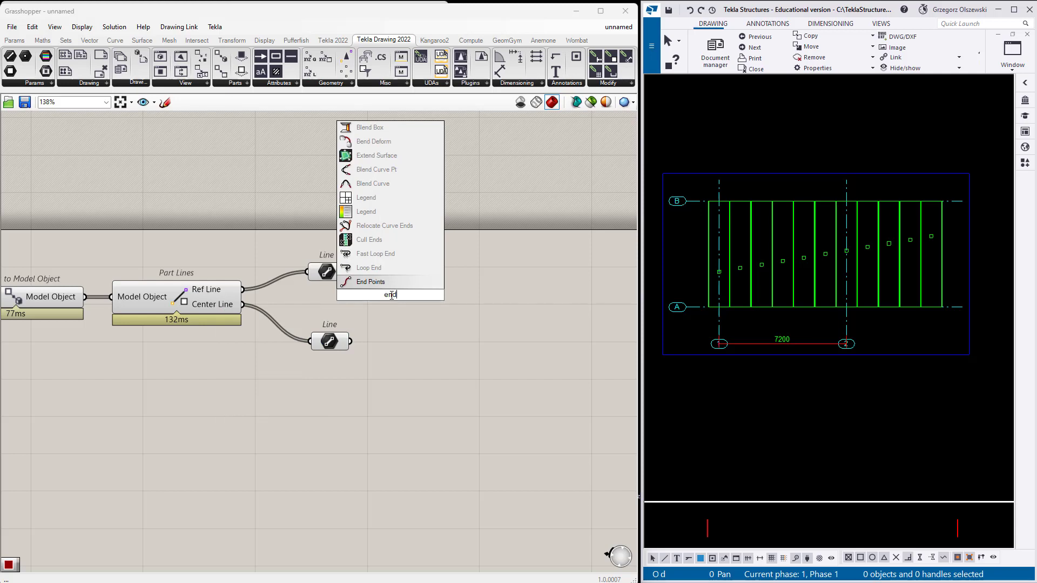
pyautogui.press('Return')
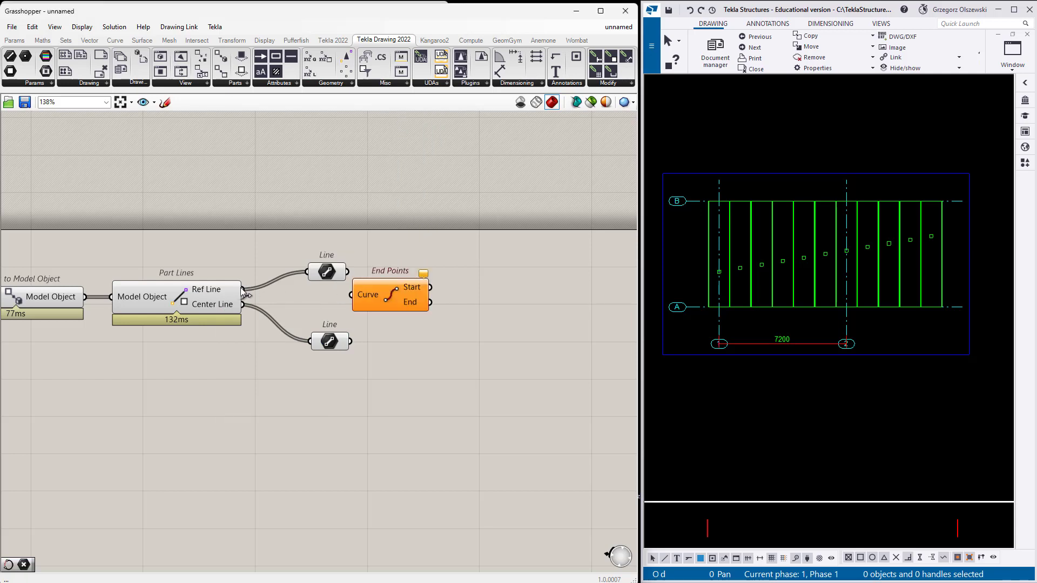
pyautogui.moveTo(242, 289); pyautogui.dragTo(346, 293)
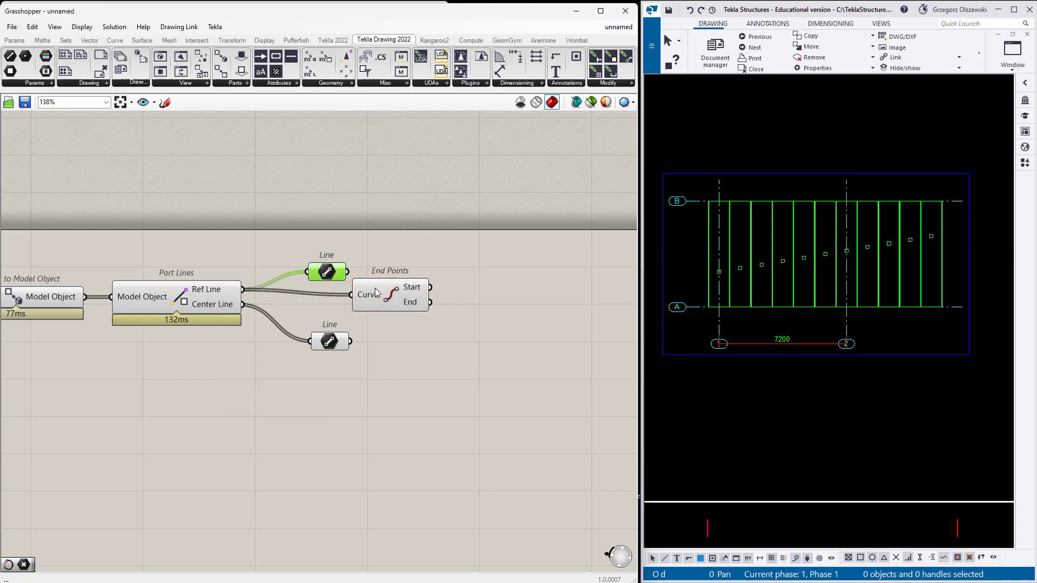
# Delete both the reference-line and centre-line Line parameters
pyautogui.press('Delete')
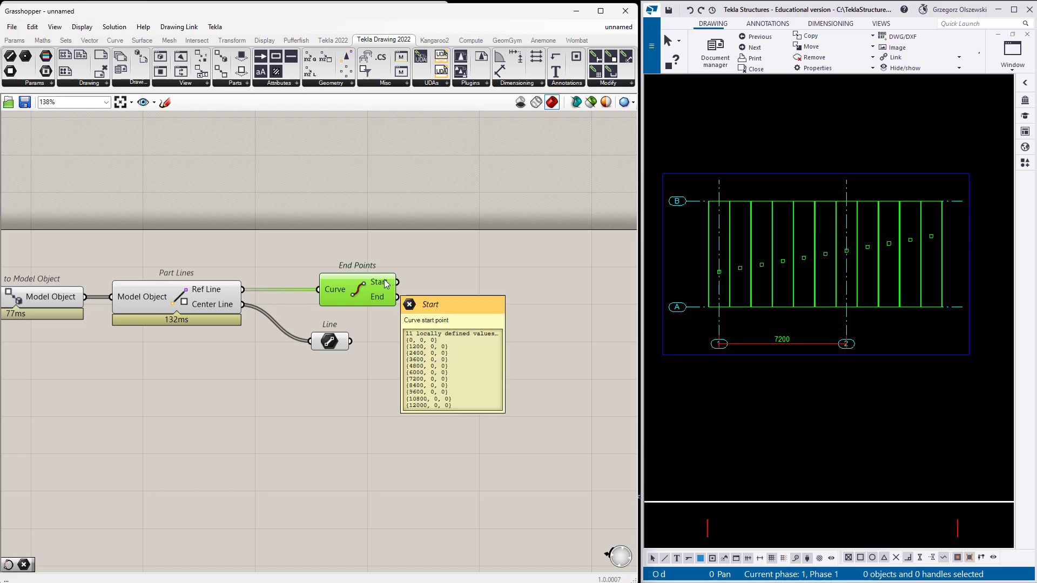
pyautogui.moveTo(380, 299)
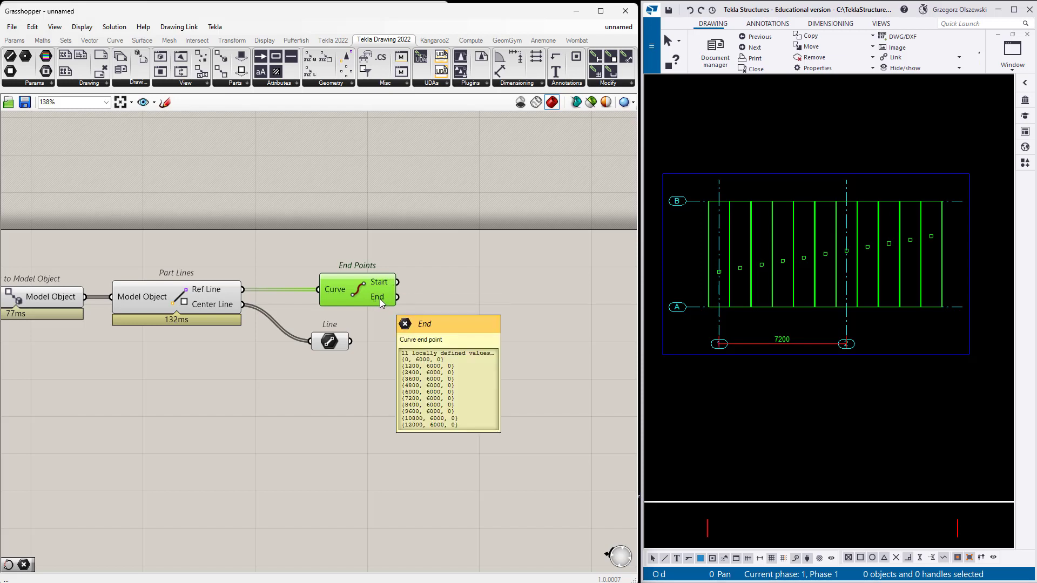
pyautogui.click(330, 341)
pyautogui.press('Delete')
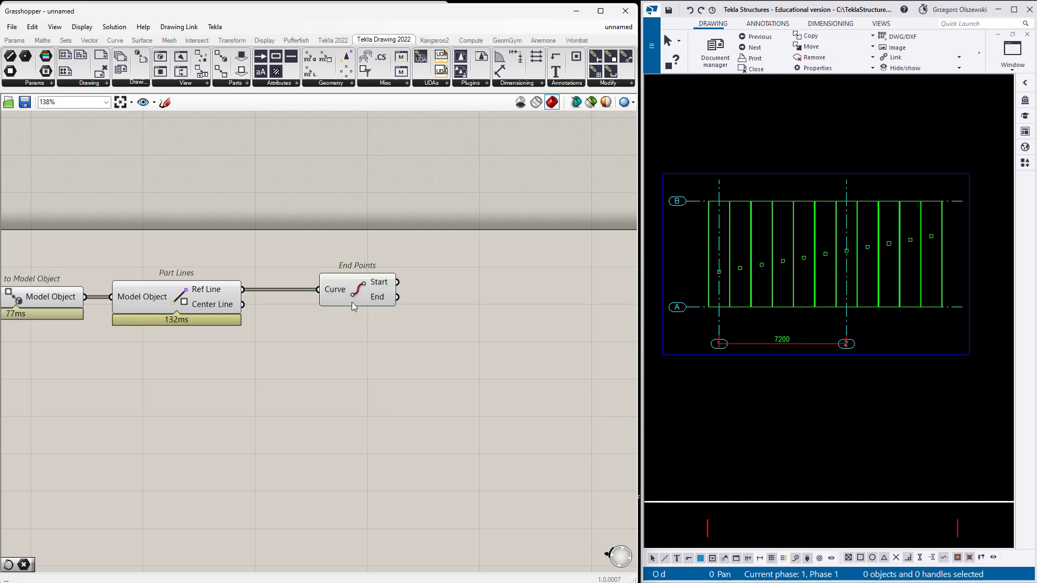
# Wire End Points' Start output into Dimension Line's Points, producing the chain of 1200 dimensions
pyautogui.moveTo(352, 303); pyautogui.dragTo(304, 298)
pyautogui.scroll(-3, 388, 280)
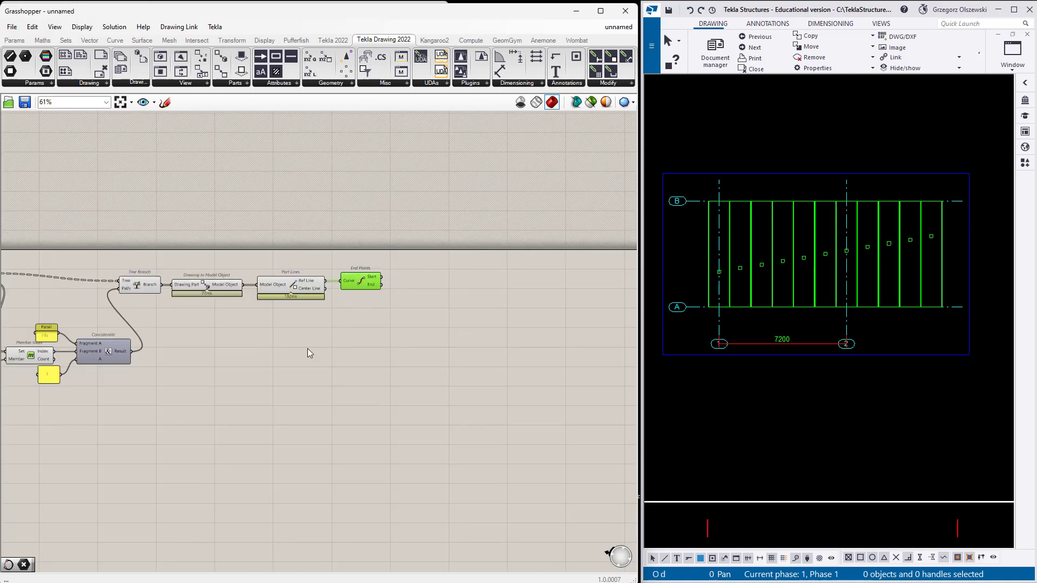
pyautogui.scroll(-4, 309, 354)
pyautogui.hotkey('ctrl', 'v')
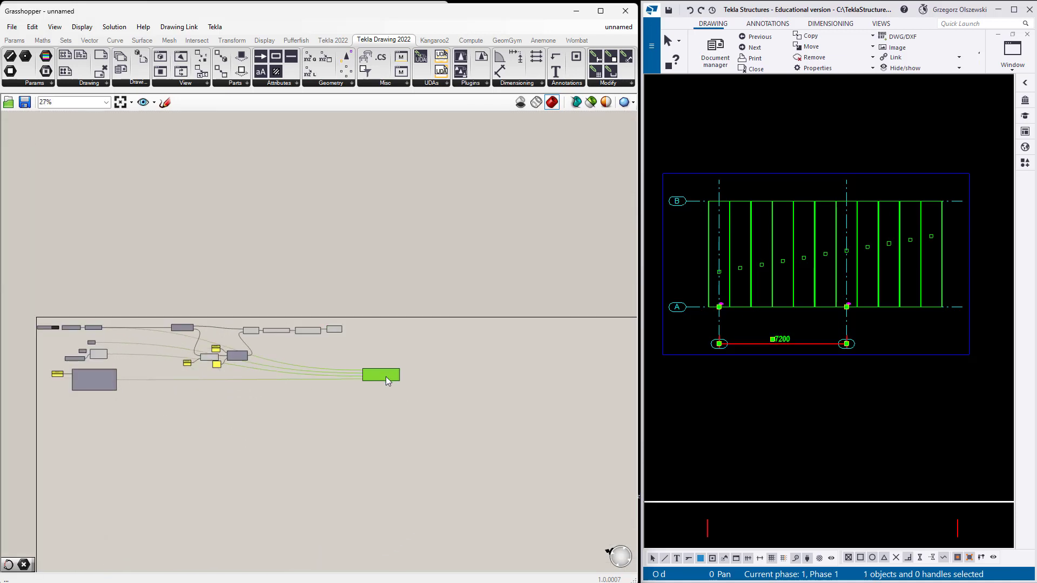
pyautogui.scroll(7, 394, 357)
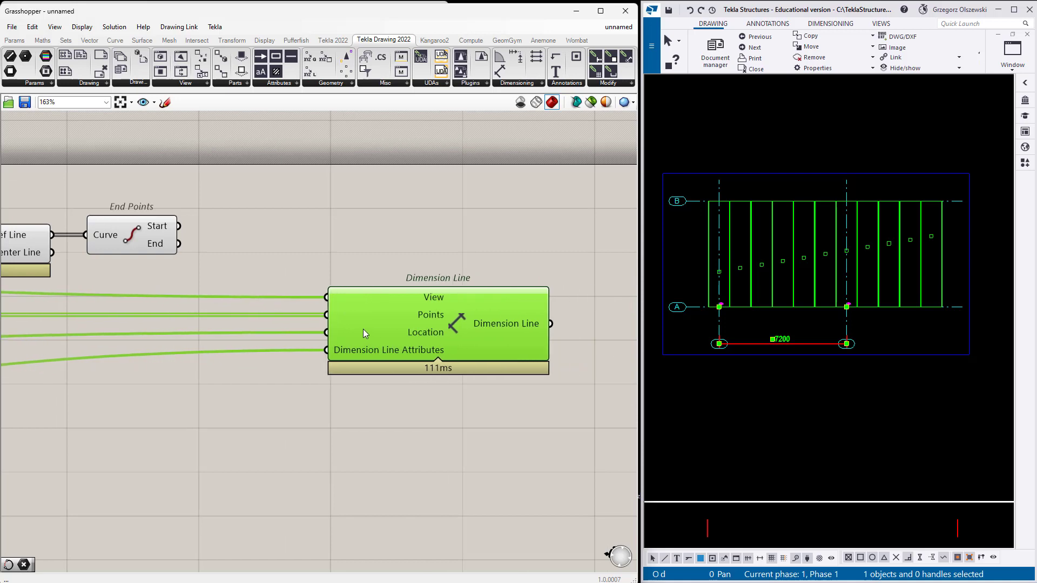
pyautogui.moveTo(363, 329); pyautogui.dragTo(297, 322)
pyautogui.scroll(1, 291, 322)
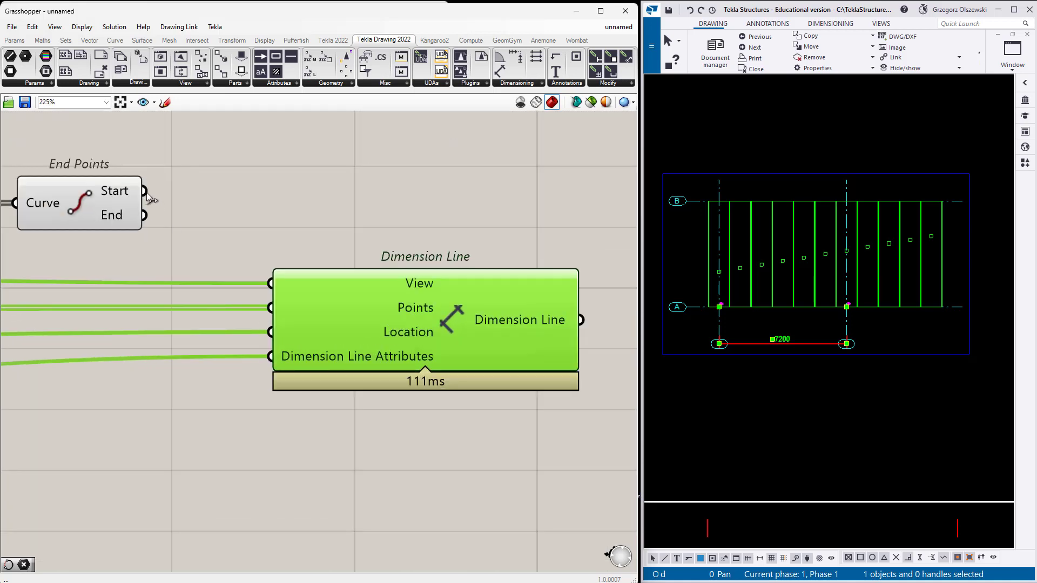
pyautogui.moveTo(145, 192); pyautogui.dragTo(270, 308)
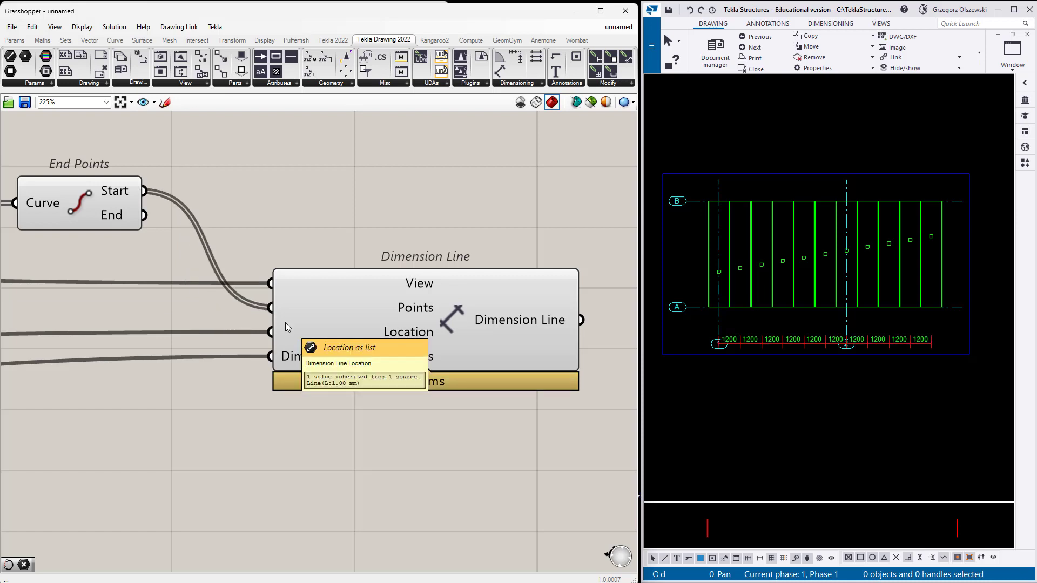
pyautogui.scroll(2, 753, 313)
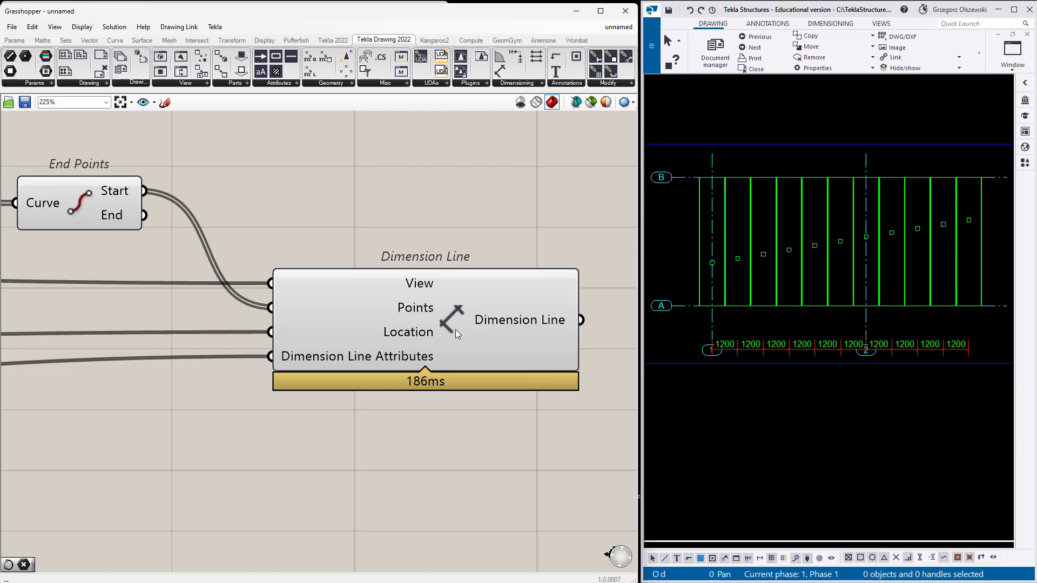
pyautogui.scroll(-10, 459, 330)
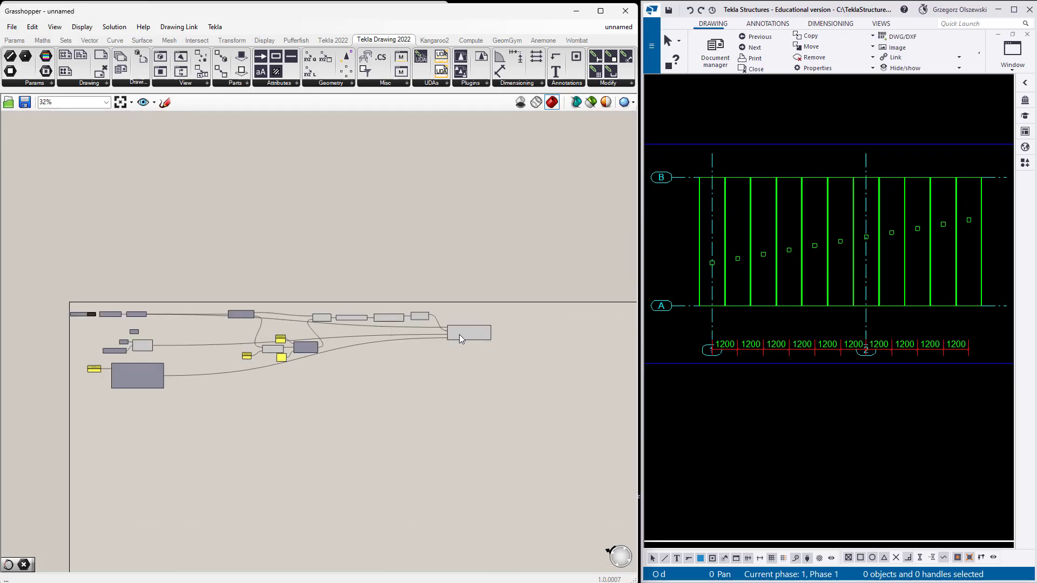